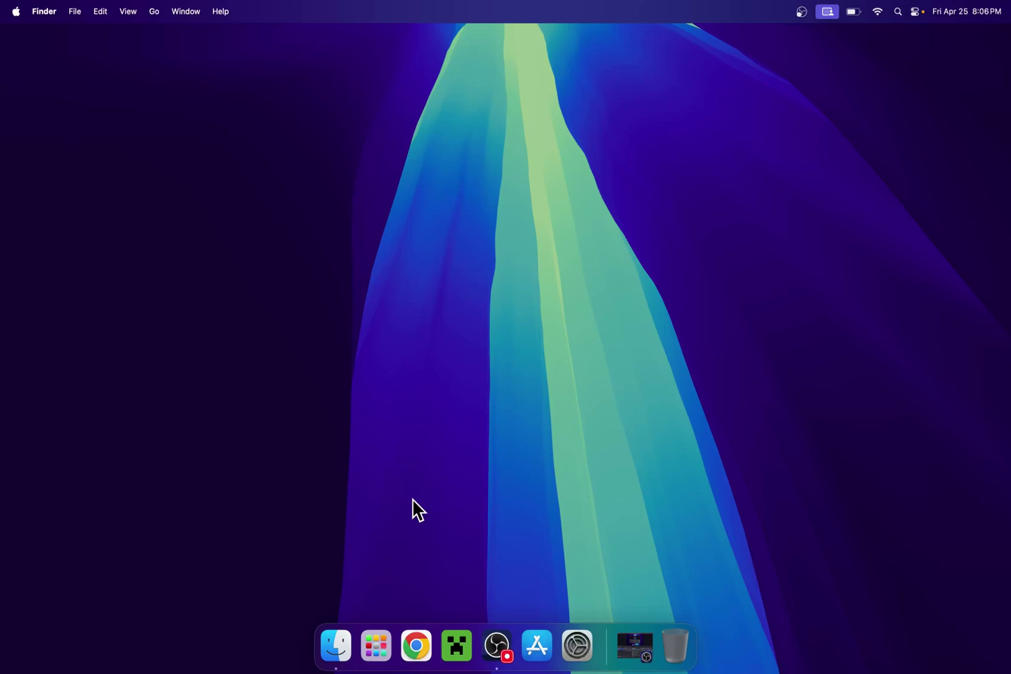
Step: Switch to Chrome, search Google for Modrinth and open the modrinth.com site
{"action": "left_click", "coordinate": [416, 649]}
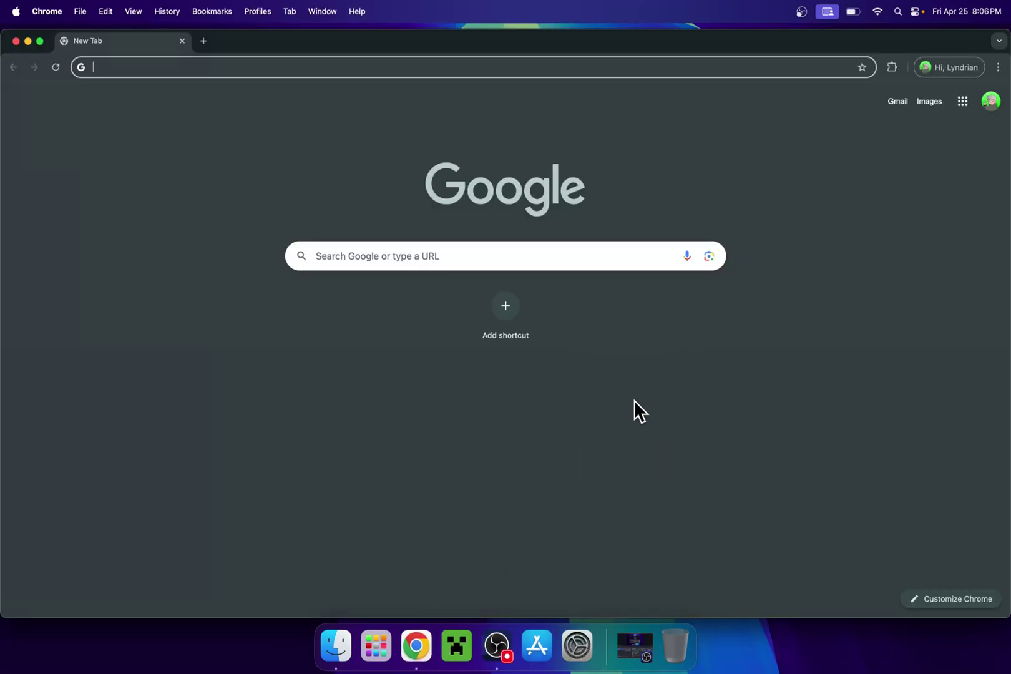
{"action": "left_click", "coordinate": [575, 256]}
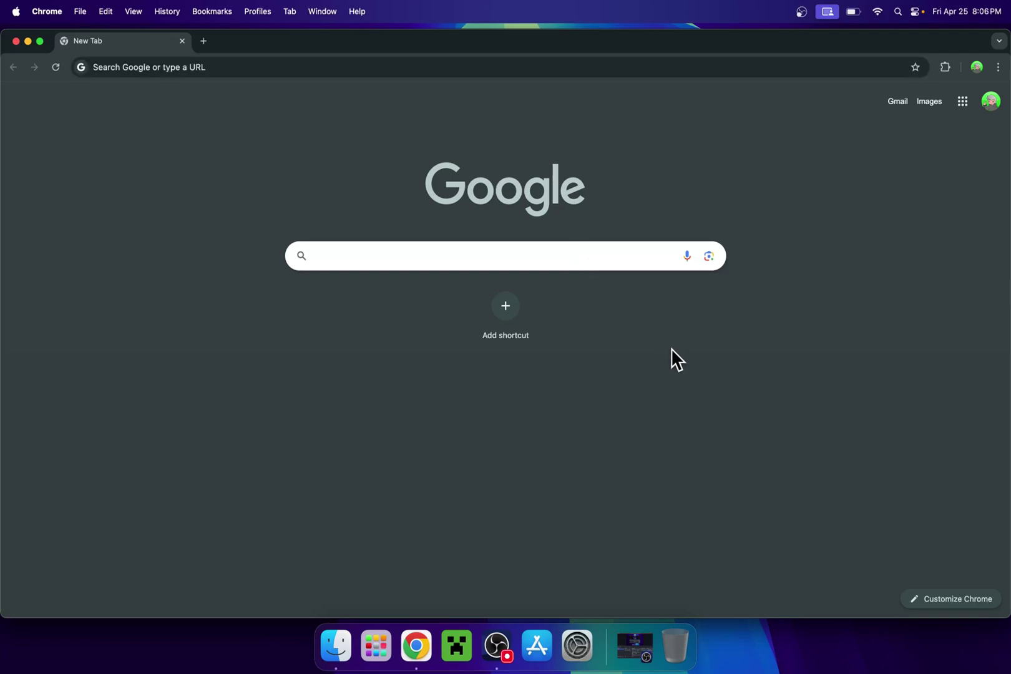
{"action": "type", "text": "Modrinth"}
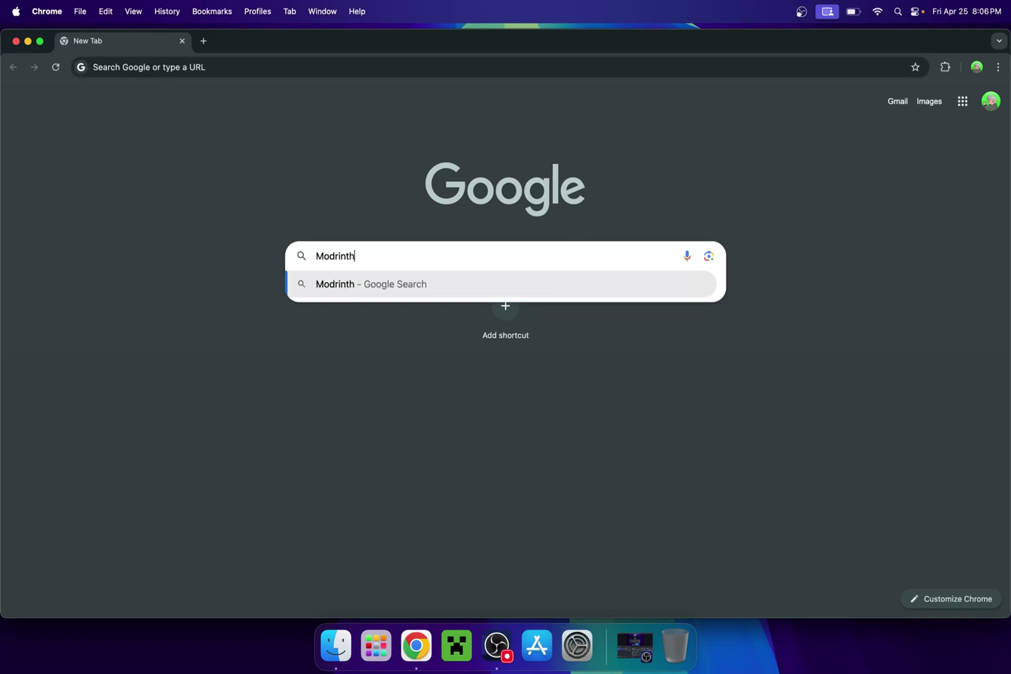
{"action": "key", "text": "Return"}
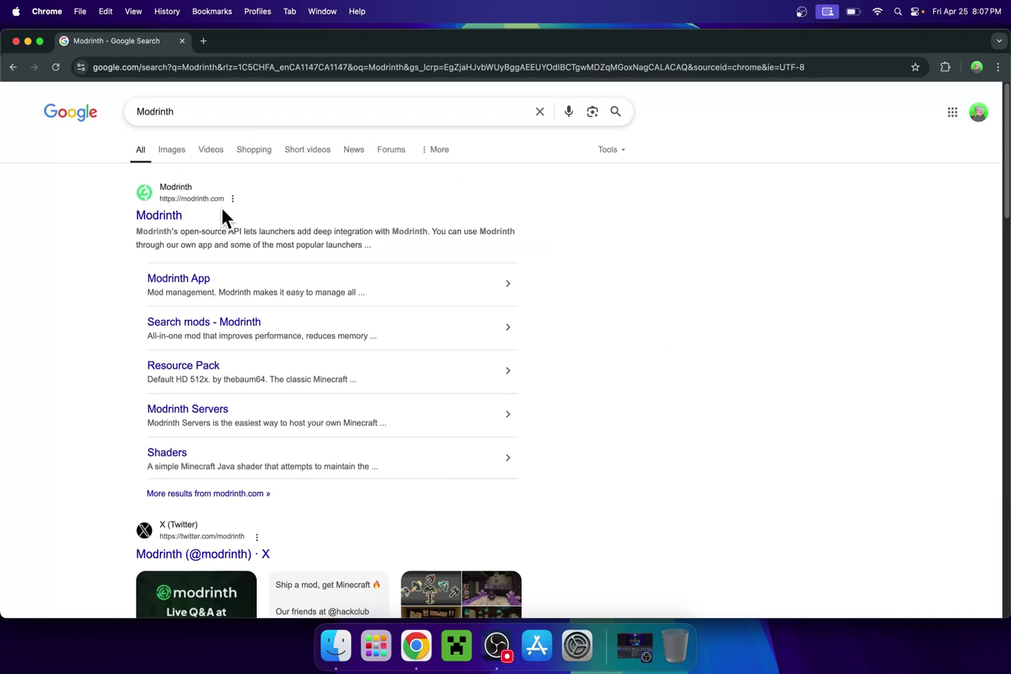
{"action": "left_click", "coordinate": [156, 219]}
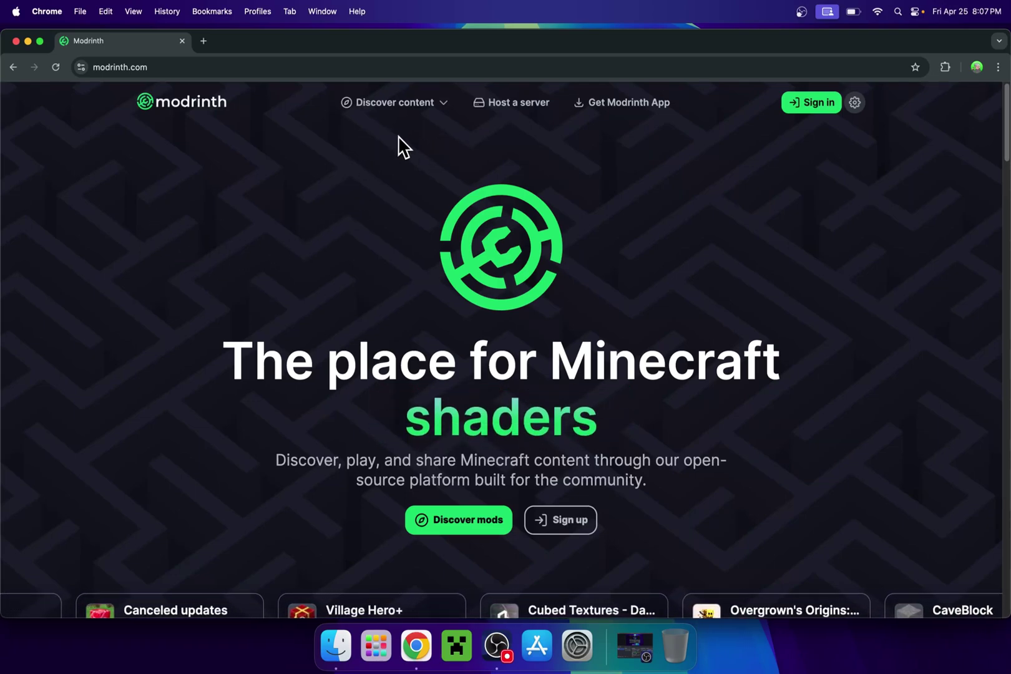
Step: Search Modrinth's mods for "Sodium" and open the Sodium mod page by jellysquid3
{"action": "left_click", "coordinate": [392, 104]}
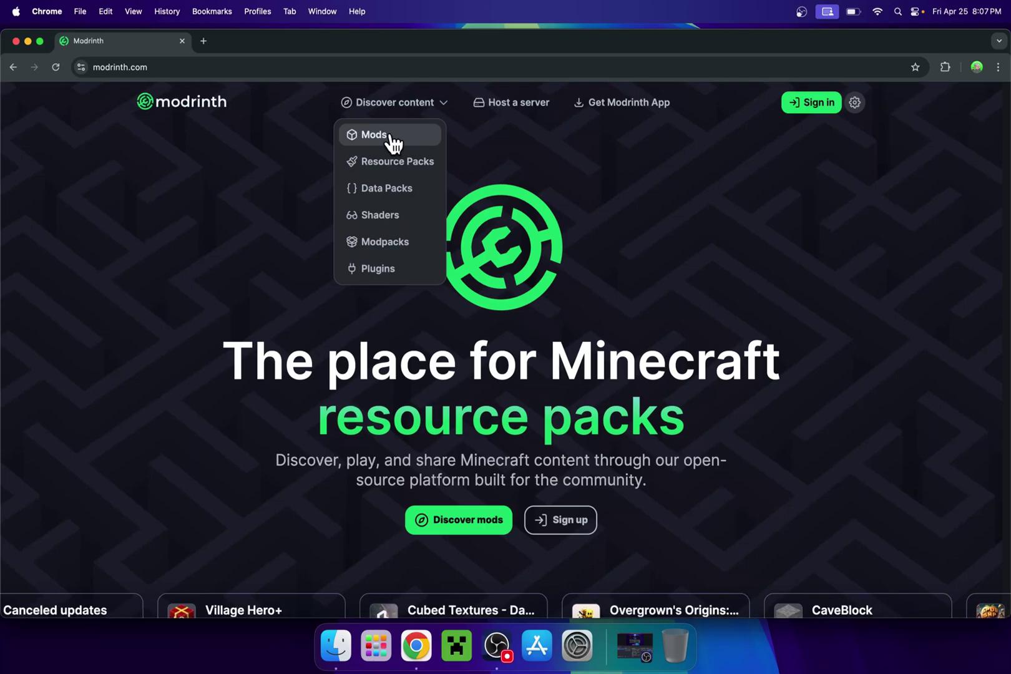
{"action": "left_click", "coordinate": [406, 137]}
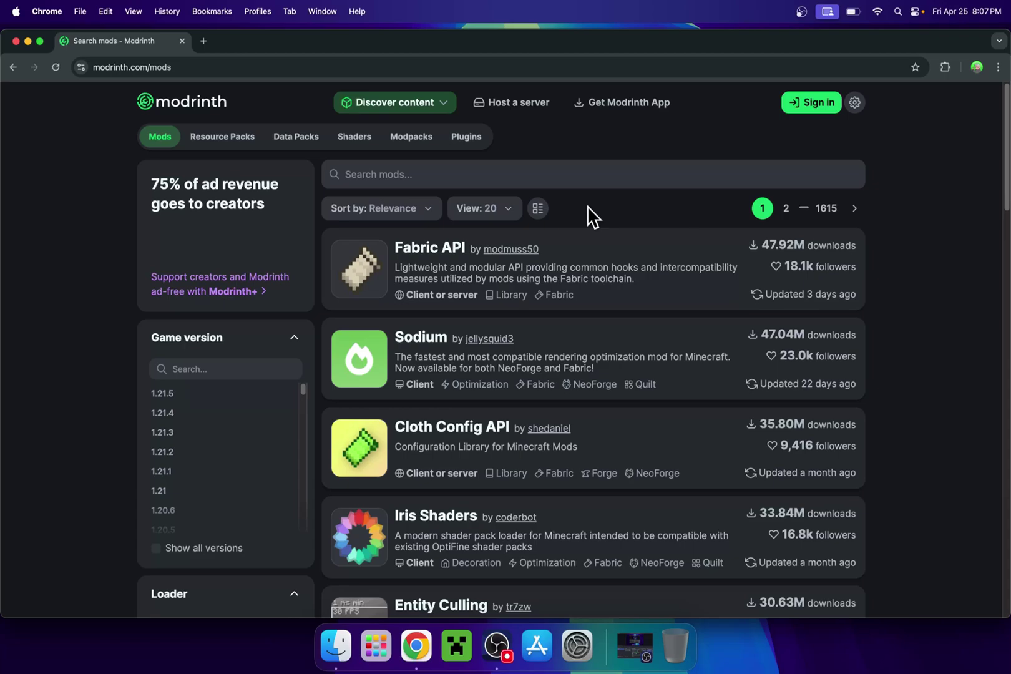
{"action": "left_click", "coordinate": [594, 173]}
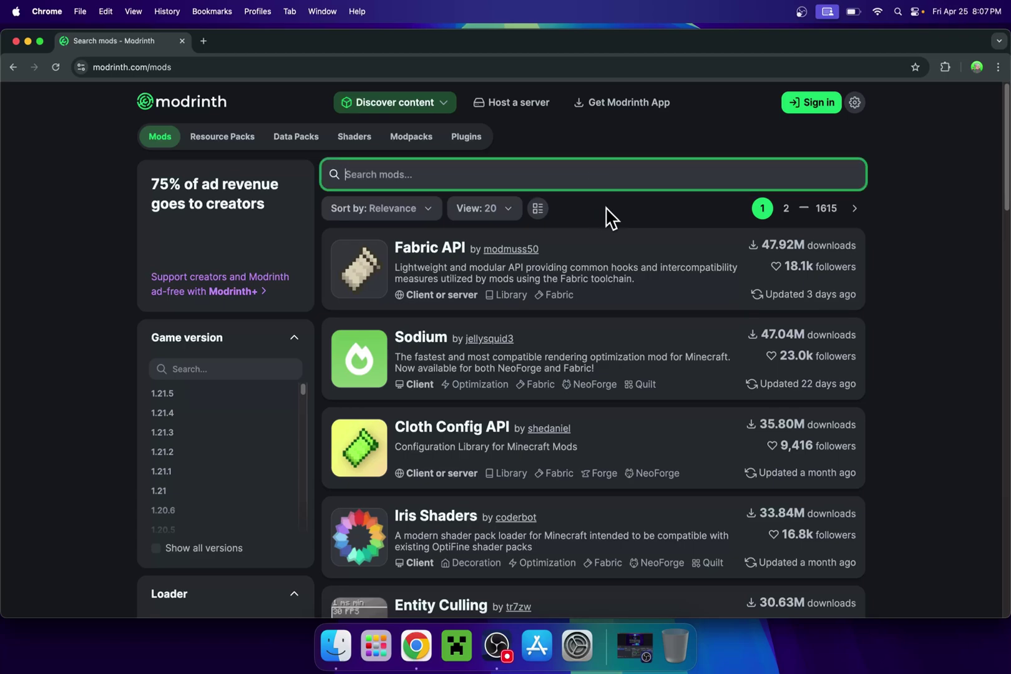
{"action": "type", "text": "Sodium"}
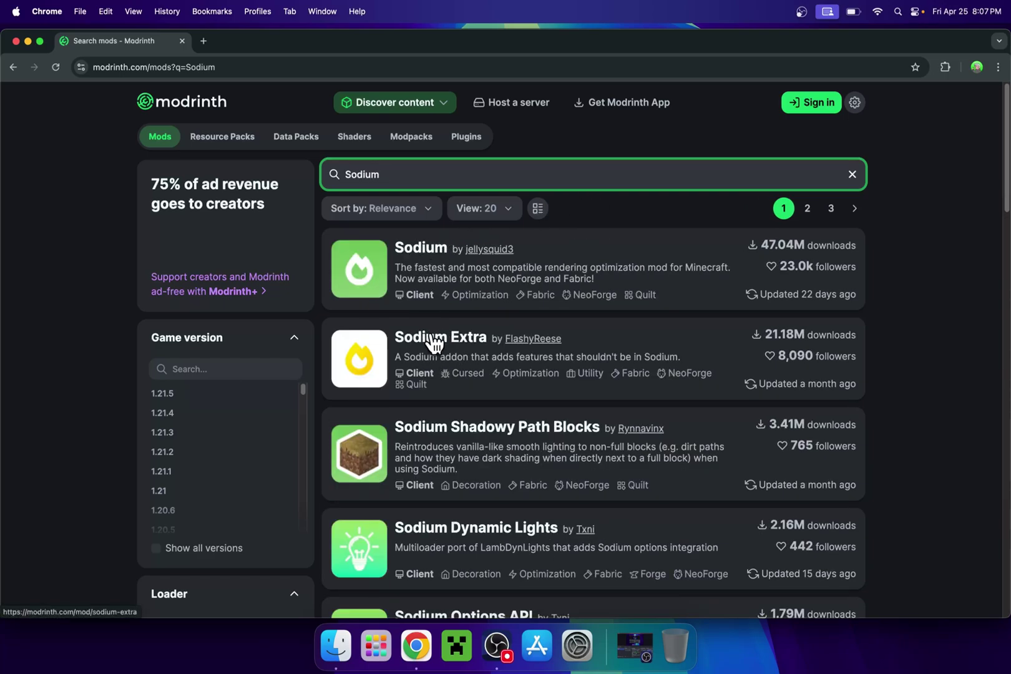
{"action": "left_click", "coordinate": [423, 257]}
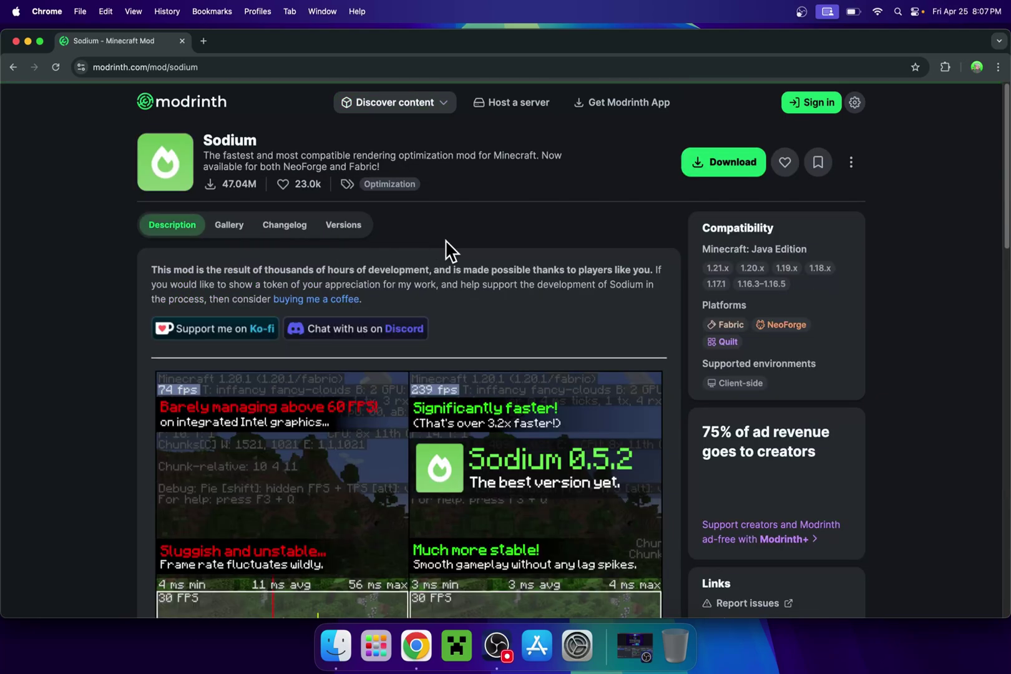
Step: Filter Sodium's versions to game version 1.21.5 and download mc1.21.5-0.6.13-fabric
{"action": "left_click", "coordinate": [351, 226]}
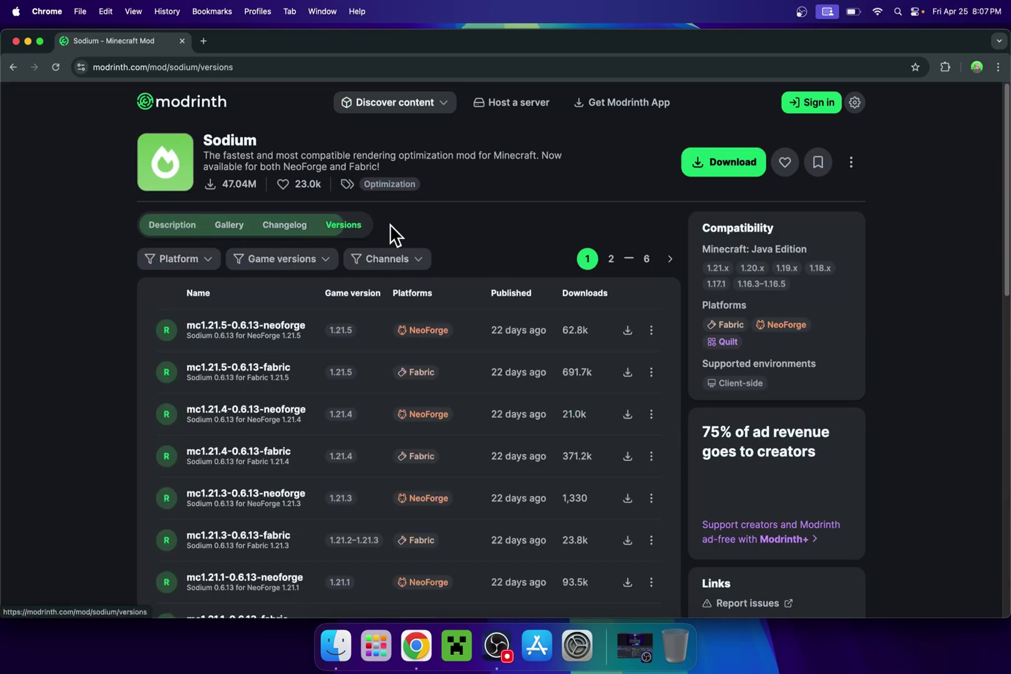
{"action": "left_click", "coordinate": [285, 262]}
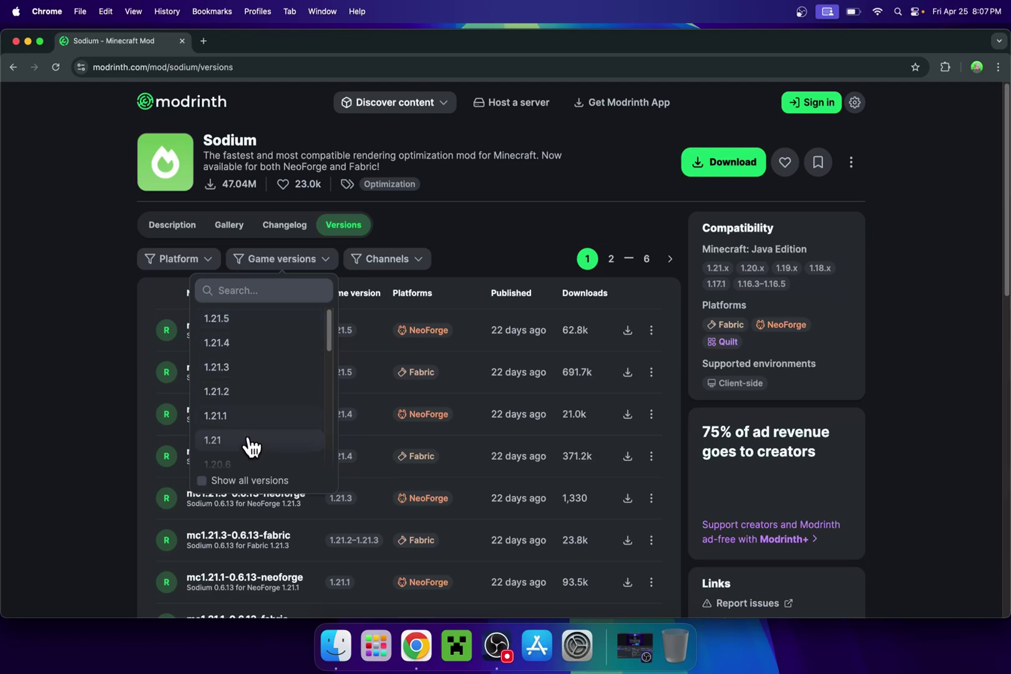
{"action": "left_click", "coordinate": [262, 320]}
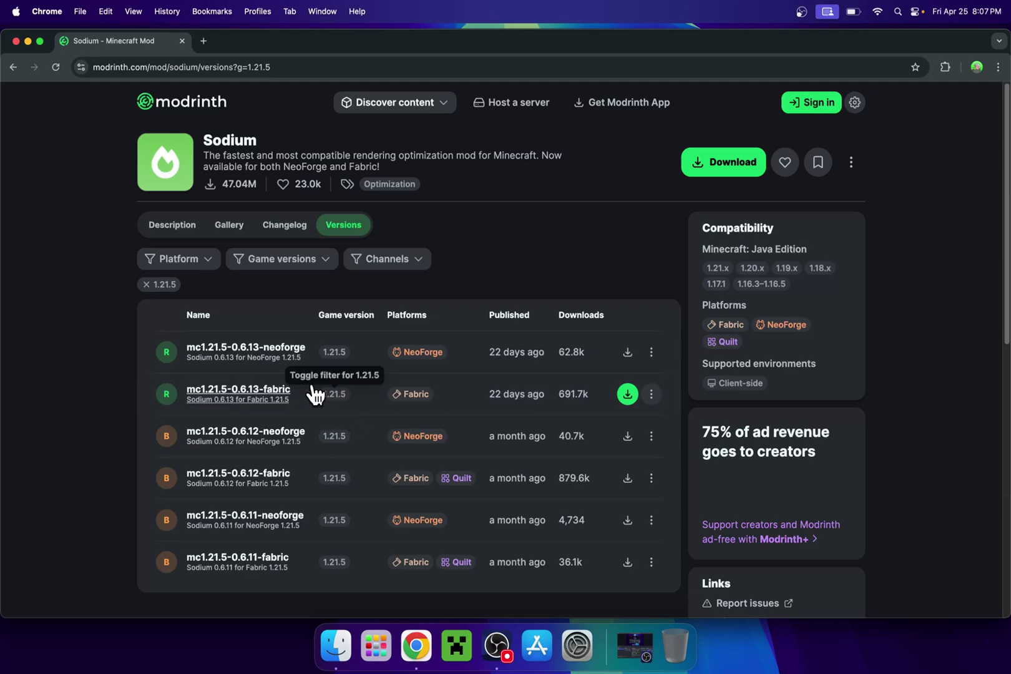
{"action": "left_click", "coordinate": [626, 403]}
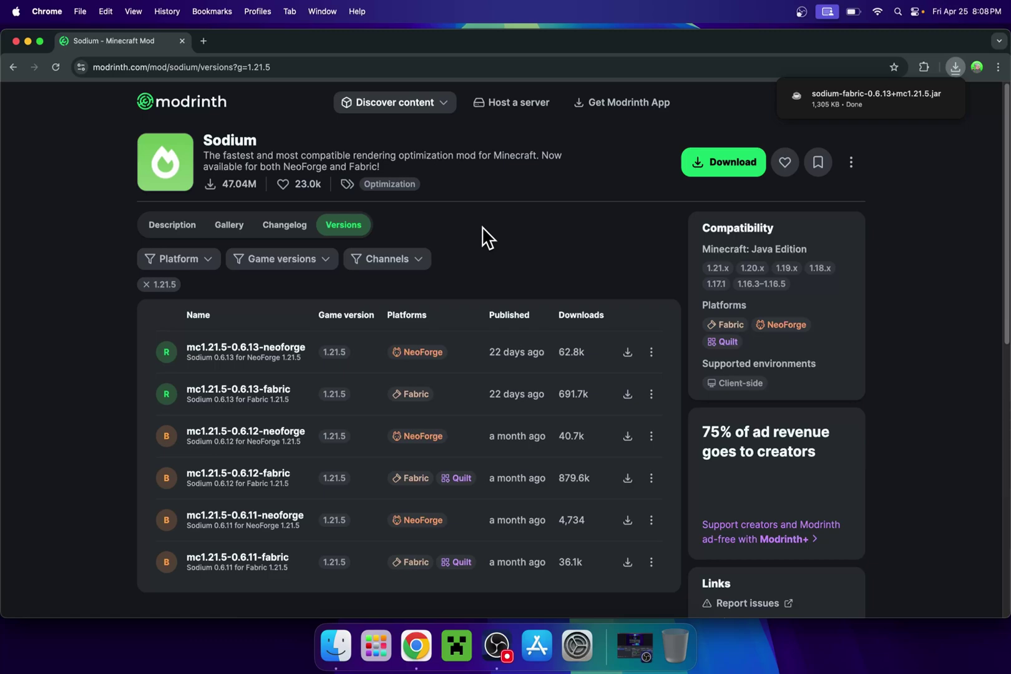
Step: Return to the mods catalogue, search for "Sodium" and open the Sodium Extra mod page
{"action": "left_click", "coordinate": [395, 104]}
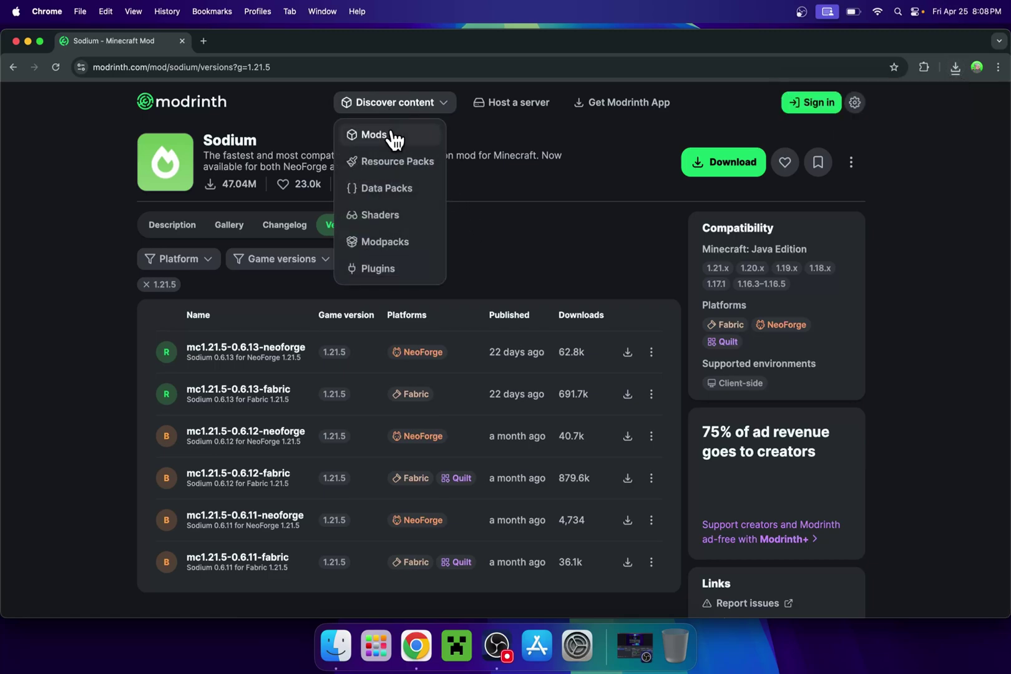
{"action": "left_click", "coordinate": [395, 142]}
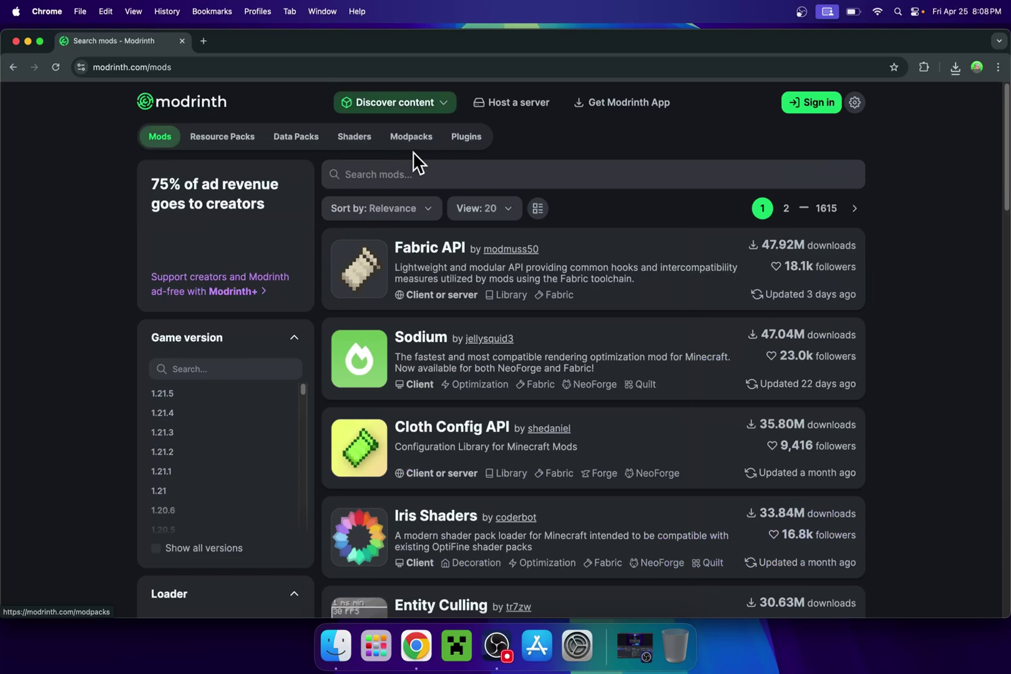
{"action": "left_click", "coordinate": [458, 178]}
{"action": "type", "text": "Sodium"}
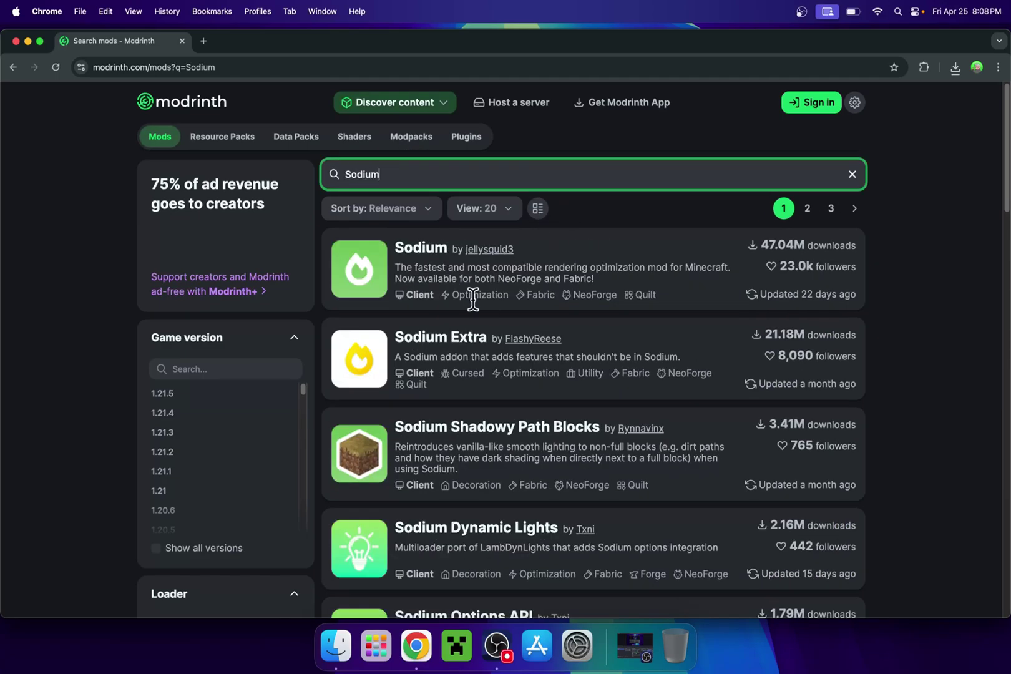
{"action": "left_click", "coordinate": [445, 343]}
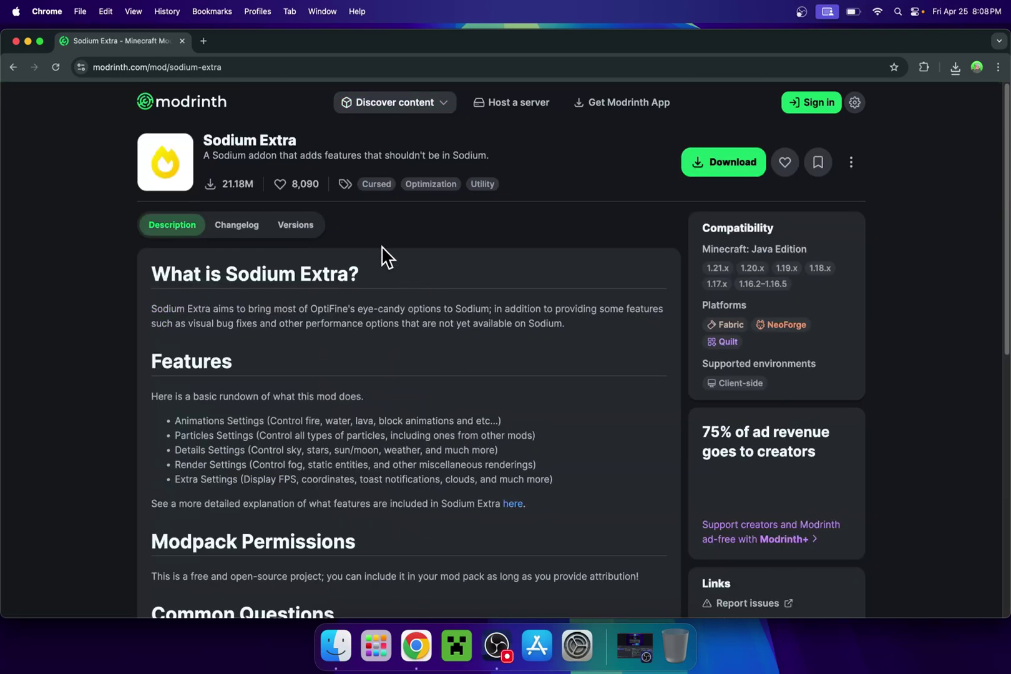
Step: Filter Sodium Extra's versions to game version 1.21.5 and download mc1.21.5-0.6.3+fabric
{"action": "left_click", "coordinate": [296, 226]}
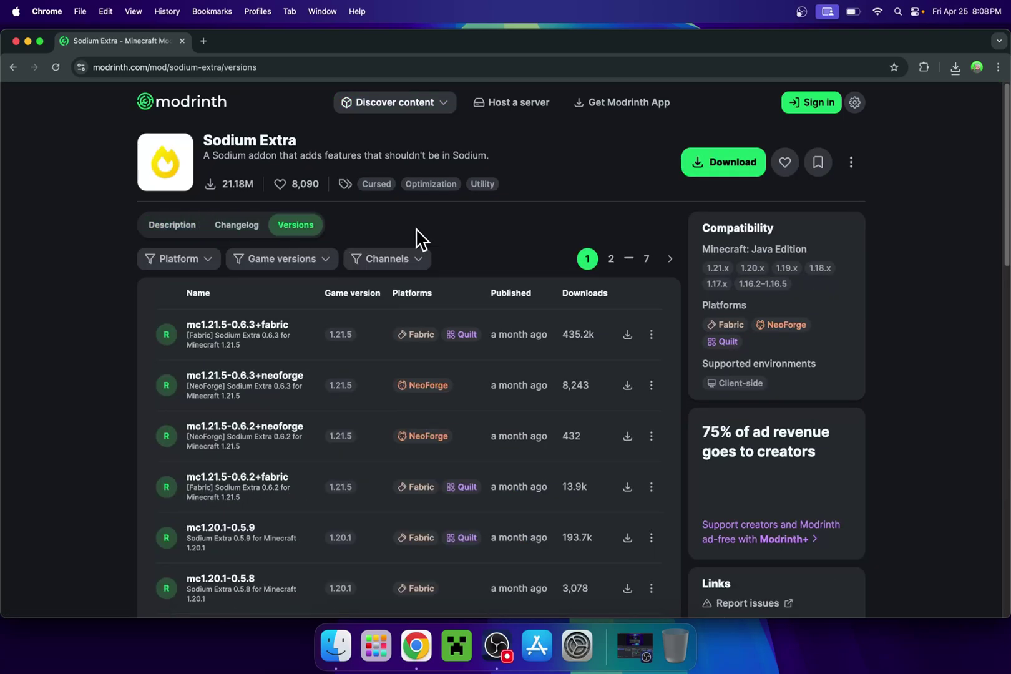
{"action": "left_click", "coordinate": [277, 264]}
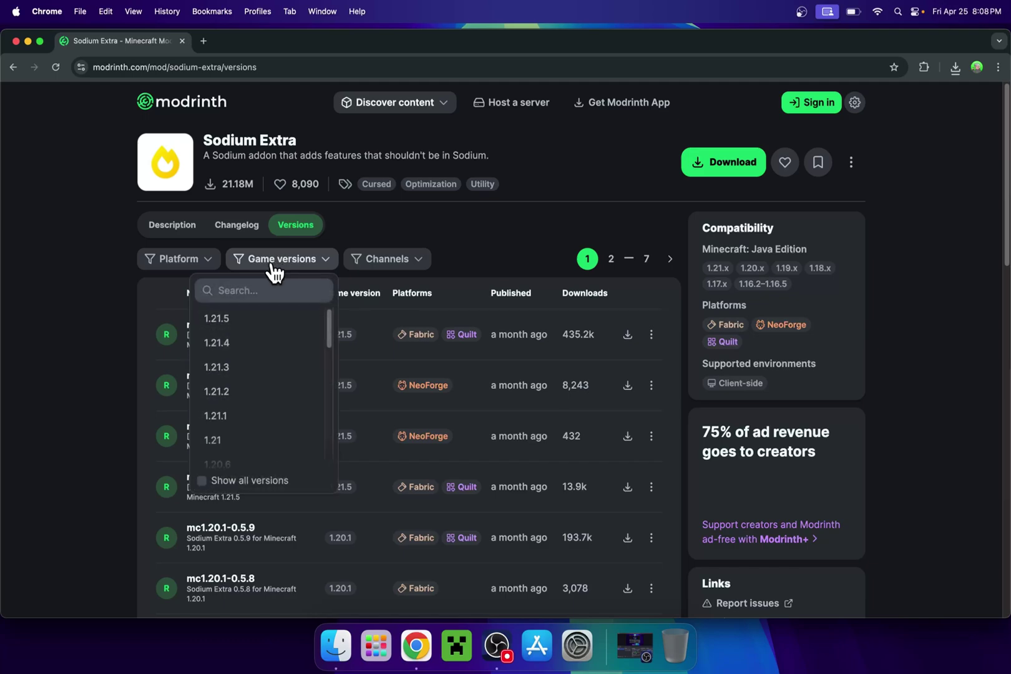
{"action": "left_click", "coordinate": [235, 326]}
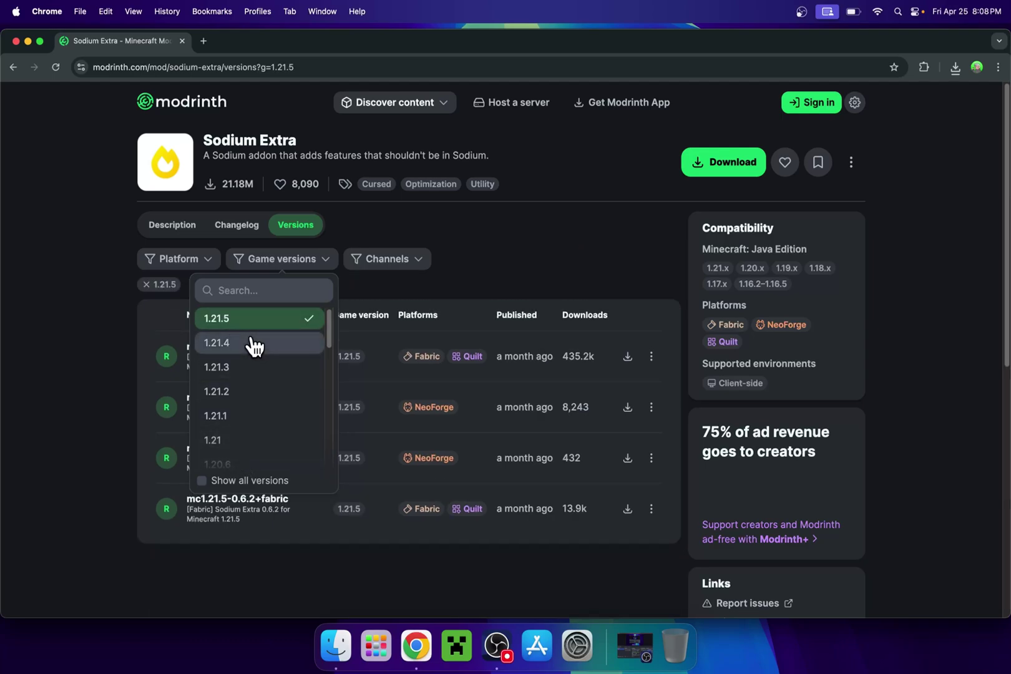
{"action": "left_click", "coordinate": [517, 259]}
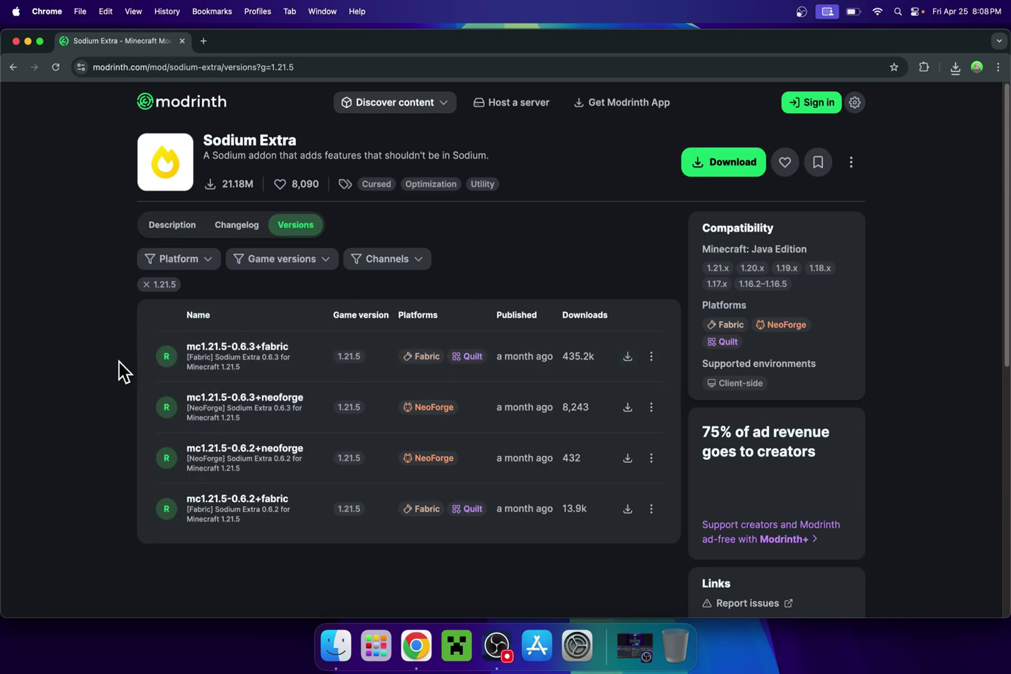
{"action": "left_click", "coordinate": [628, 358]}
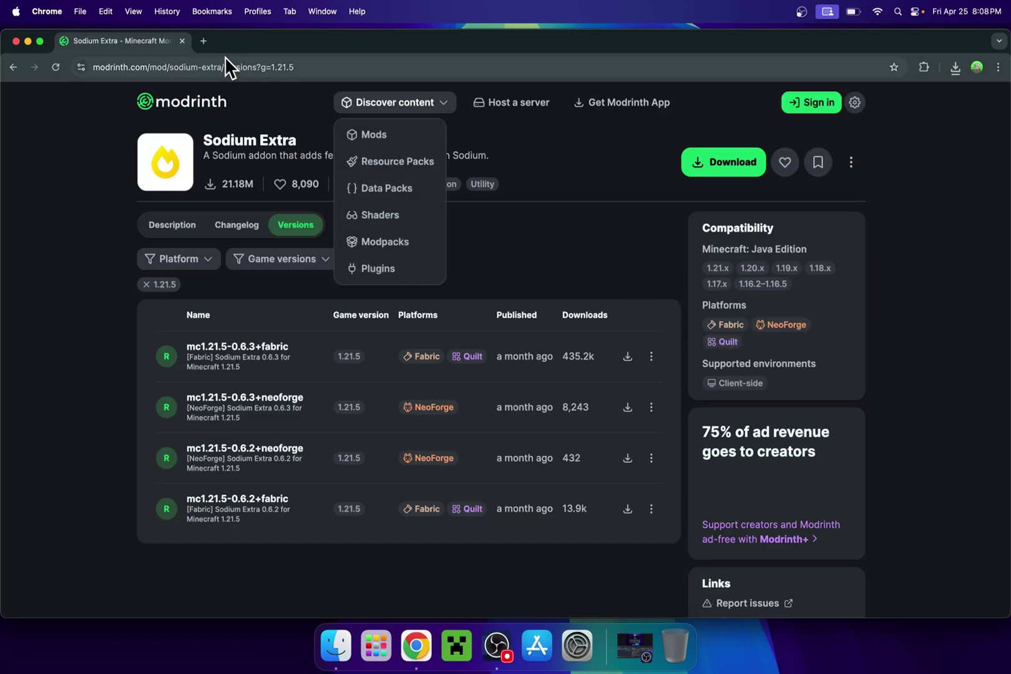
Step: Search Google for "Fabric Minecraft" in a new browser tab
{"action": "left_click", "coordinate": [202, 41]}
{"action": "left_click", "coordinate": [328, 256]}
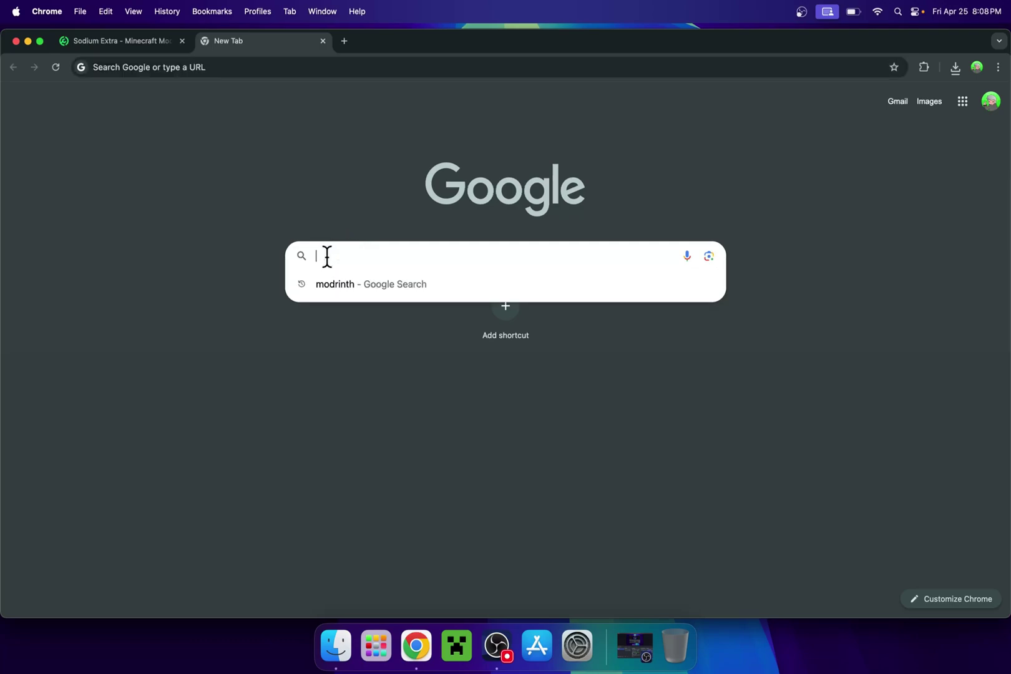
{"action": "type", "text": "Fabr"}
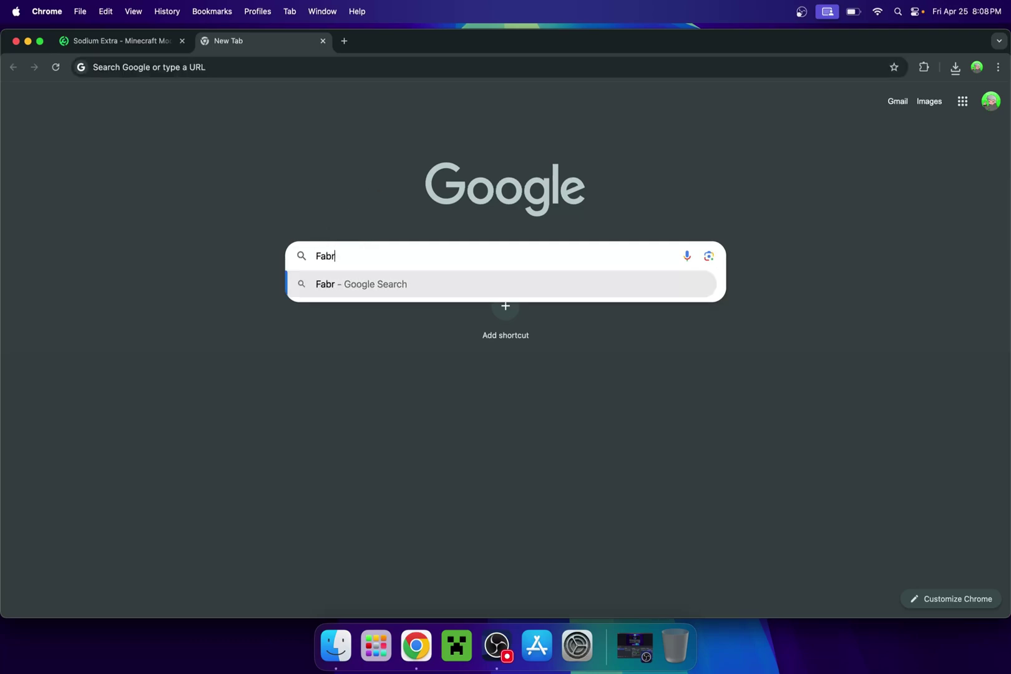
{"action": "type", "text": "ic Minecraft"}
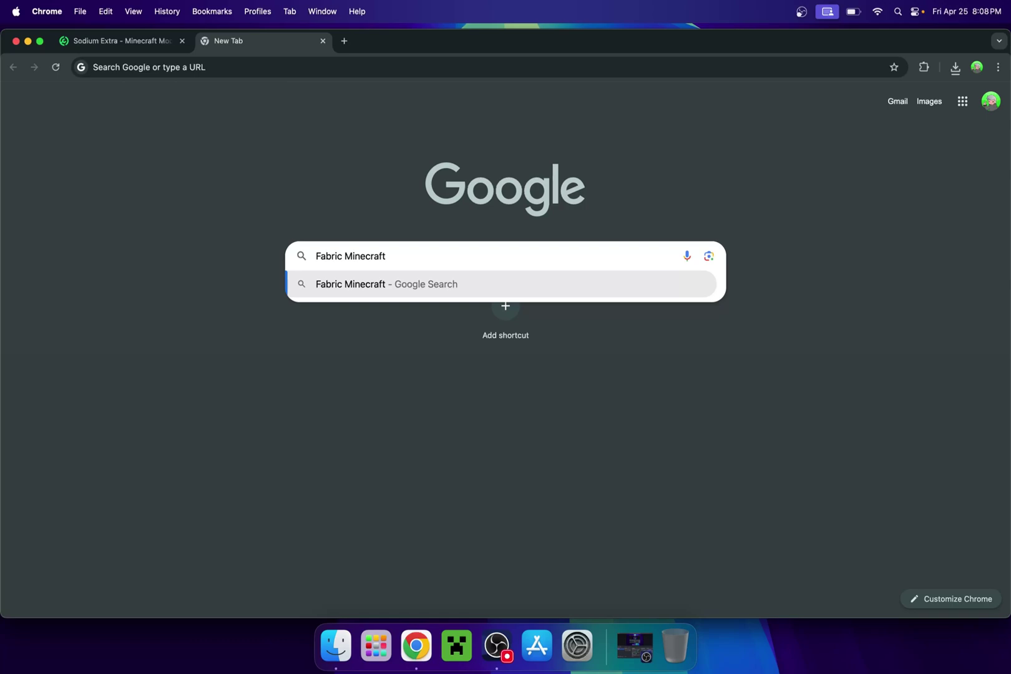
{"action": "key", "text": "Return"}
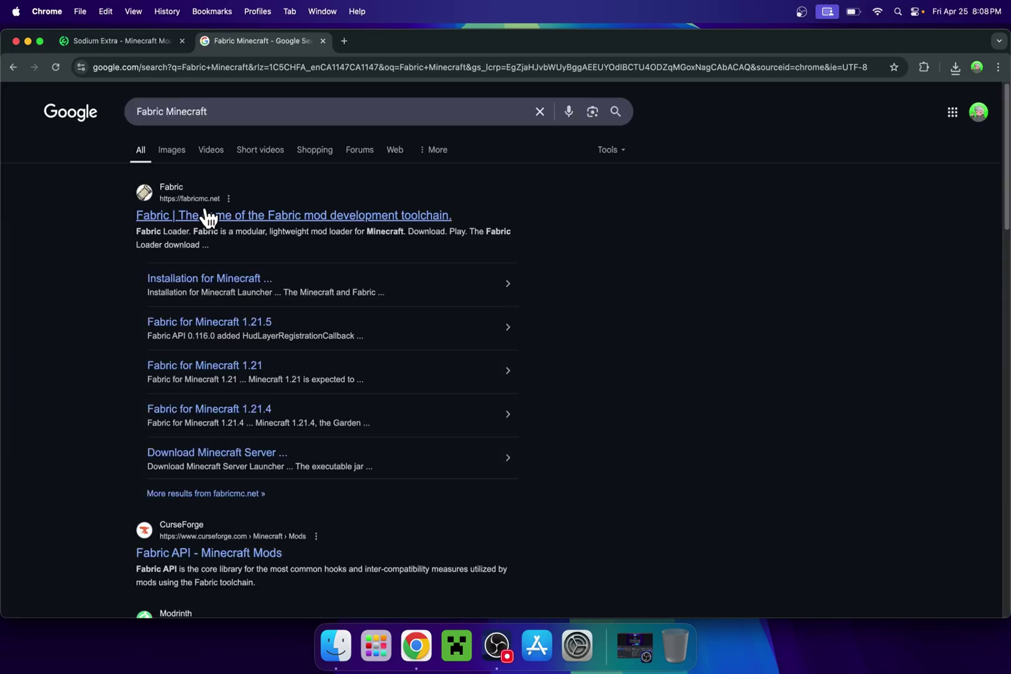
Step: Open the fabricmc.net site from the results and download the Universal/.JAR Fabric installer
{"action": "left_click", "coordinate": [174, 218]}
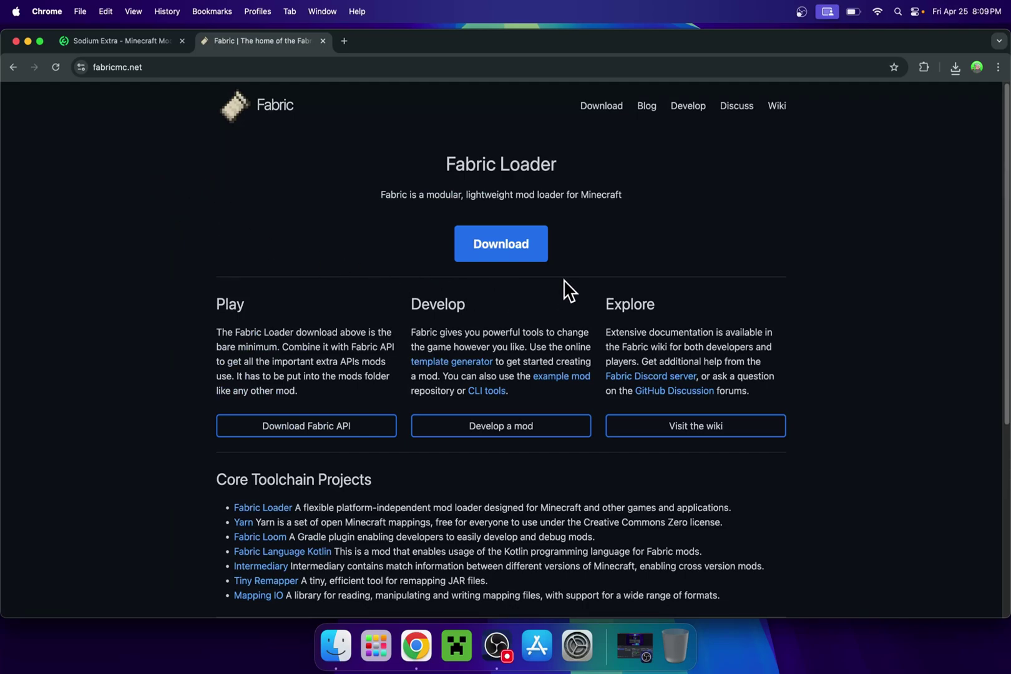
{"action": "left_click", "coordinate": [490, 250]}
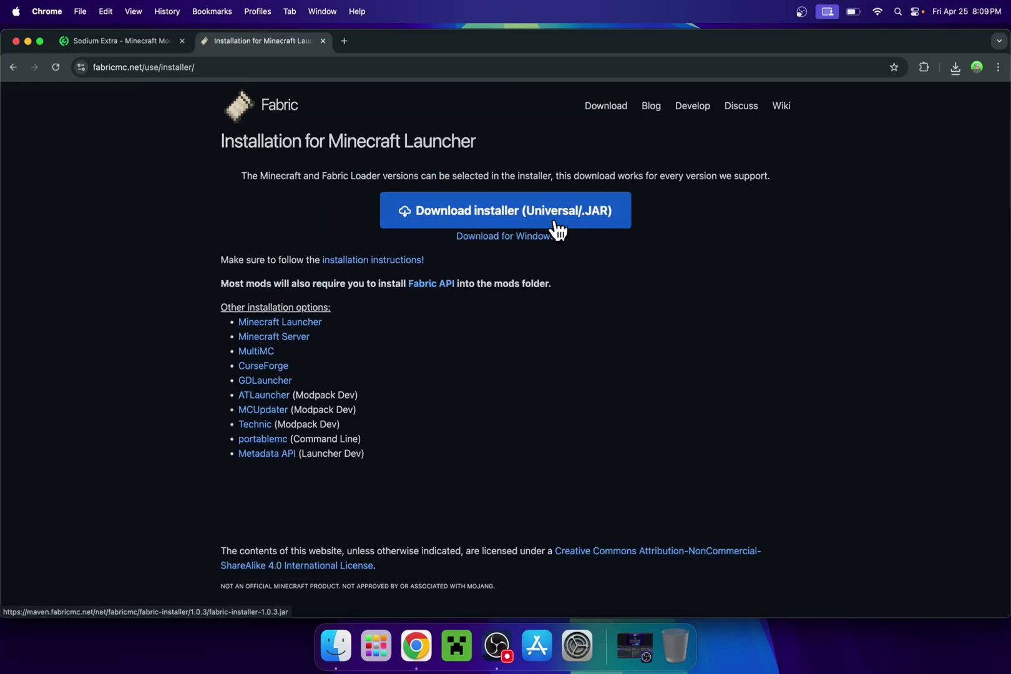
{"action": "left_click", "coordinate": [511, 214]}
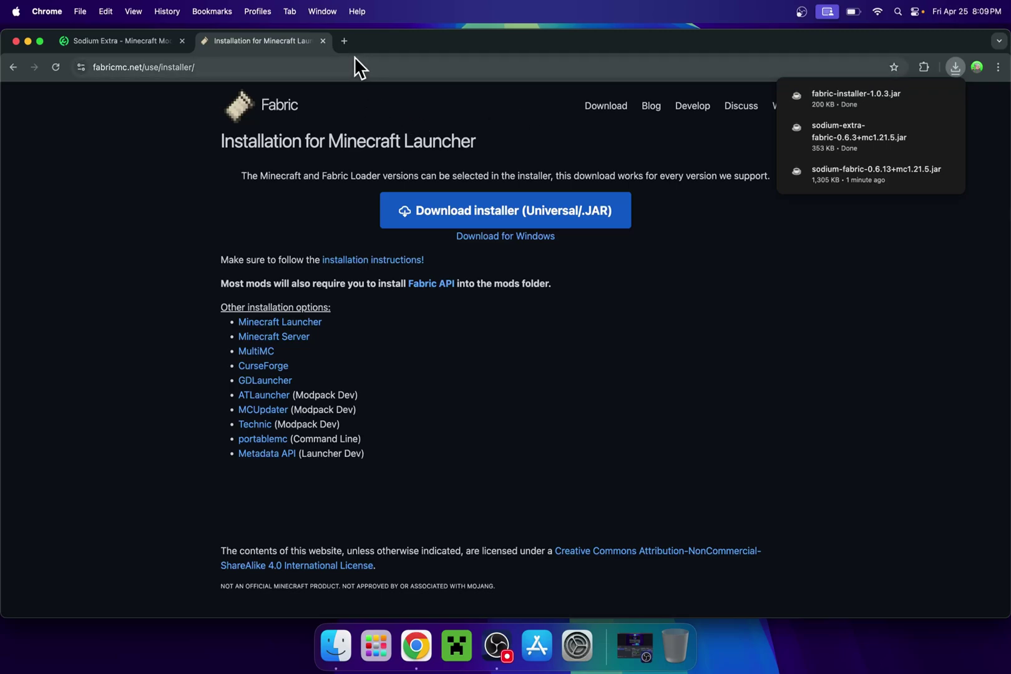
Step: Search Google for "JDK 24" in another new tab, open Oracle's Java Downloads page and accept all cookies
{"action": "left_click", "coordinate": [344, 41]}
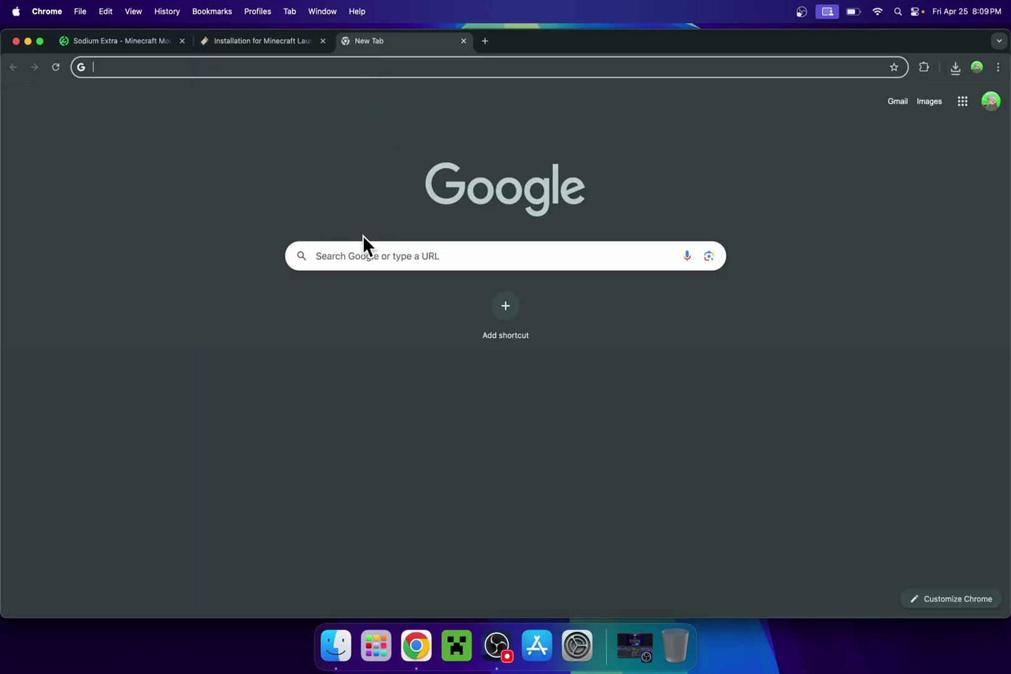
{"action": "left_click", "coordinate": [339, 258]}
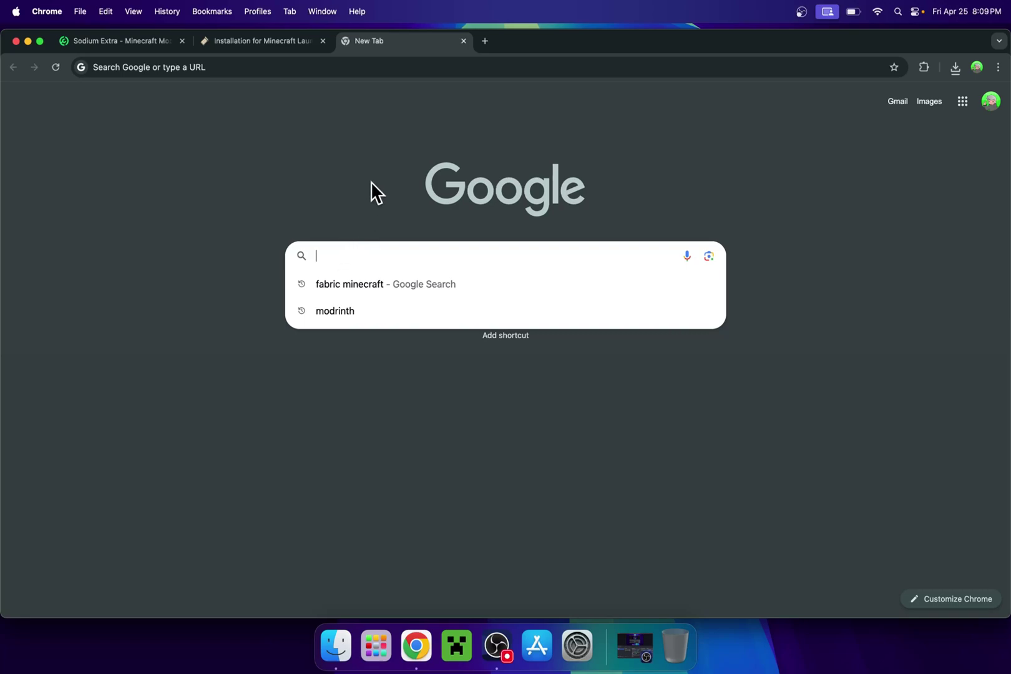
{"action": "type", "text": "JDK 24"}
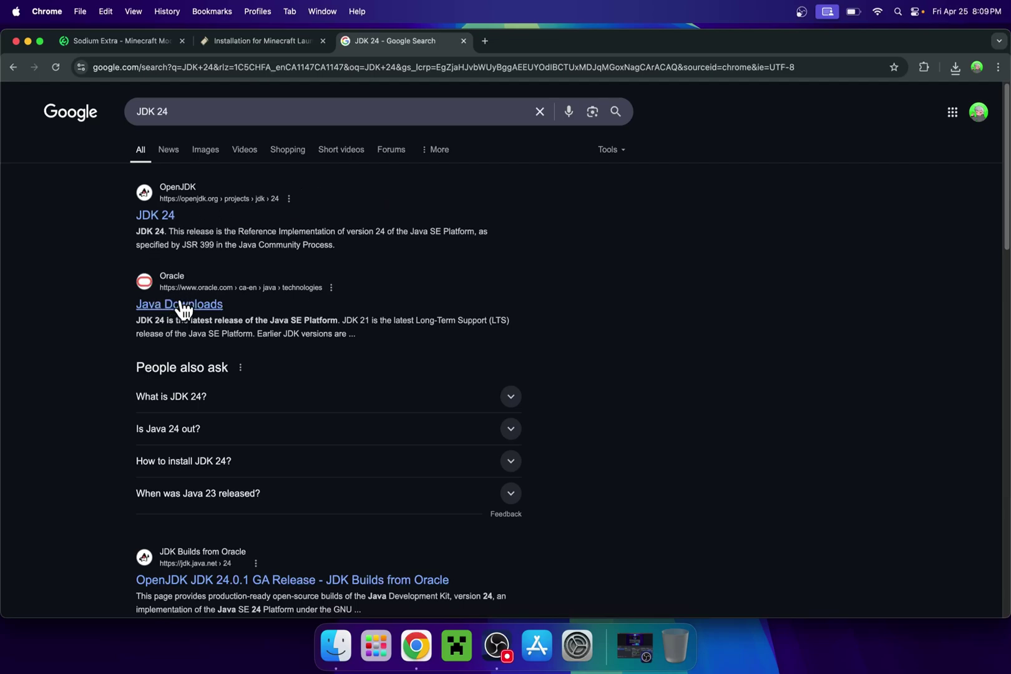
{"action": "left_click", "coordinate": [178, 304]}
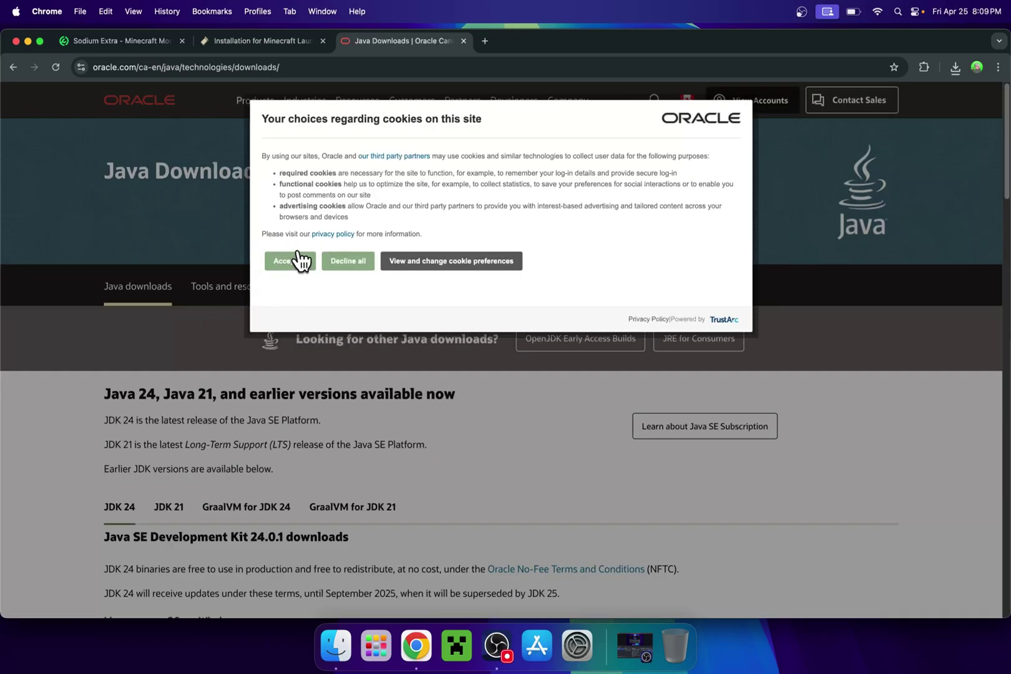
{"action": "left_click", "coordinate": [291, 262]}
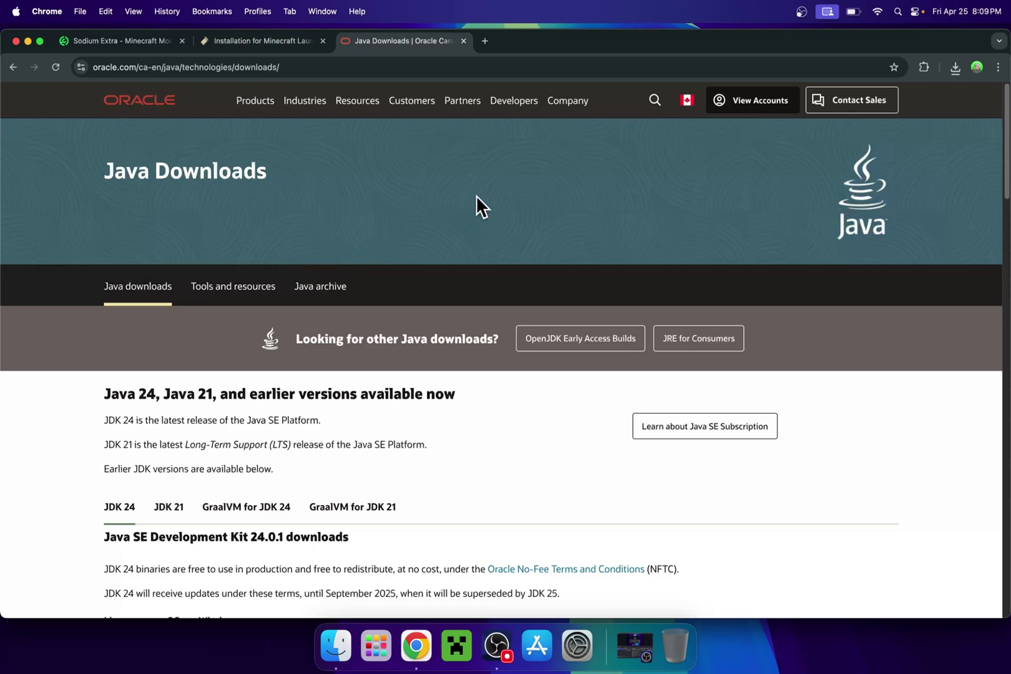
Step: Show the macOS downloads for JDK 24 and check the browser's recent downloads
{"action": "left_click_drag", "start_coordinate": [1007, 174], "coordinate": [1009, 222]}
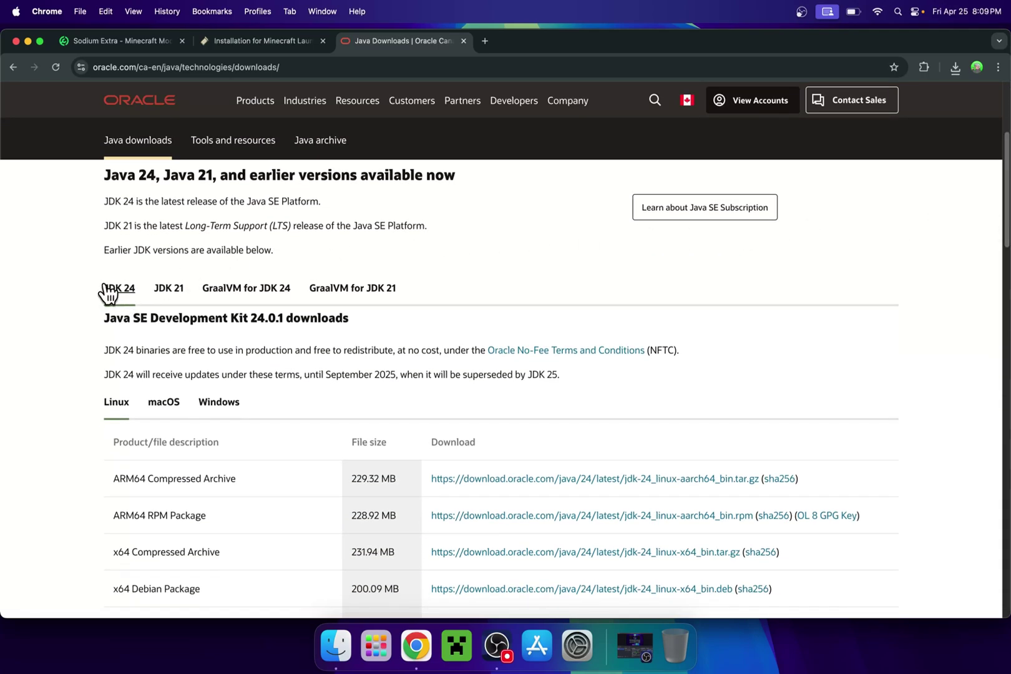
{"action": "left_click", "coordinate": [165, 405]}
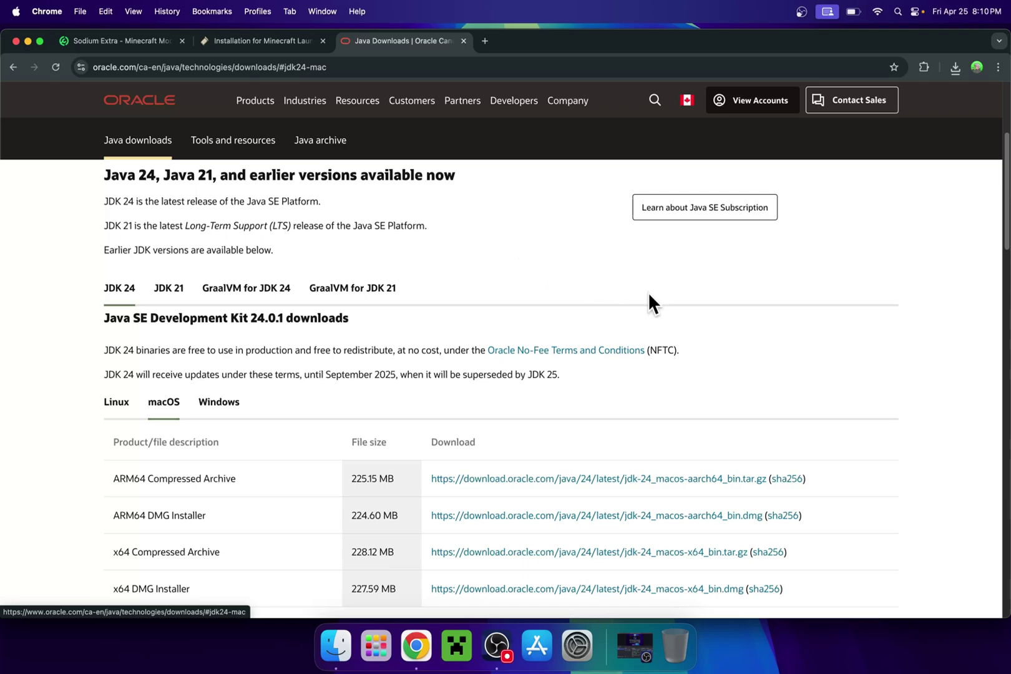
{"action": "left_click", "coordinate": [959, 71]}
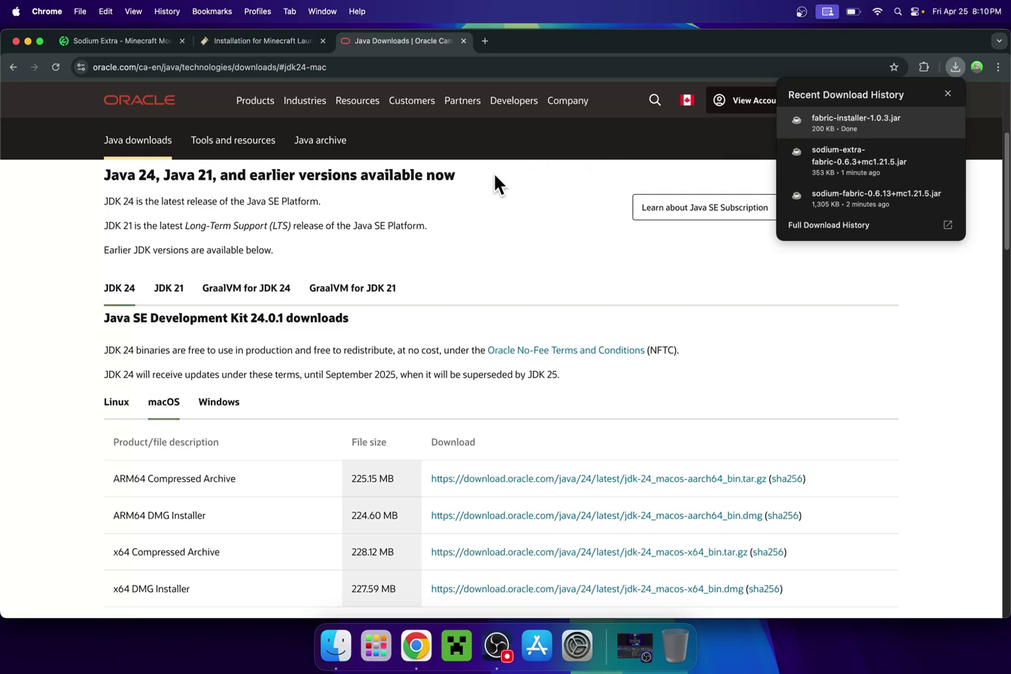
Step: Close the browser window, go to the Downloads folder in Finder and try to open fabric-installer-1.0.3.jar
{"action": "left_click", "coordinate": [16, 41]}
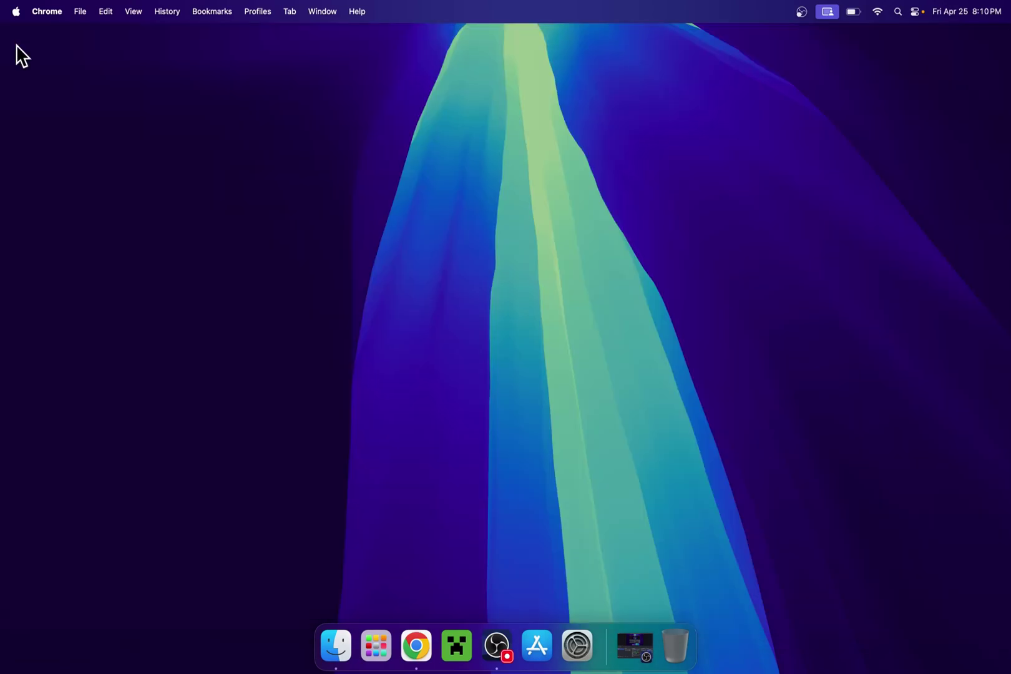
{"action": "left_click", "coordinate": [335, 647]}
{"action": "left_click", "coordinate": [338, 194]}
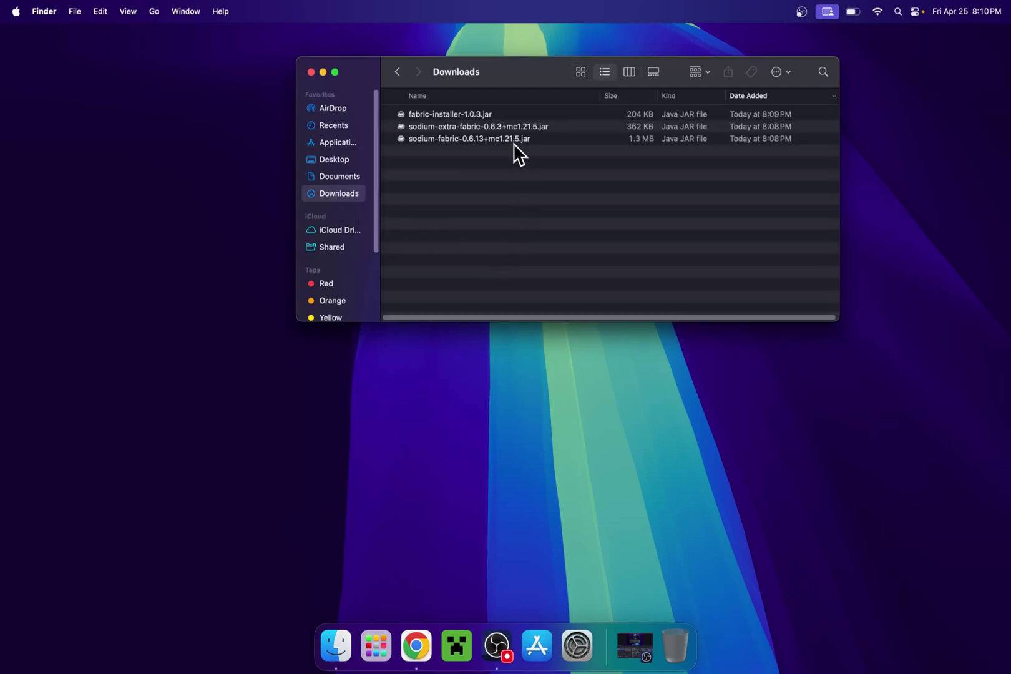
{"action": "left_click", "coordinate": [489, 113]}
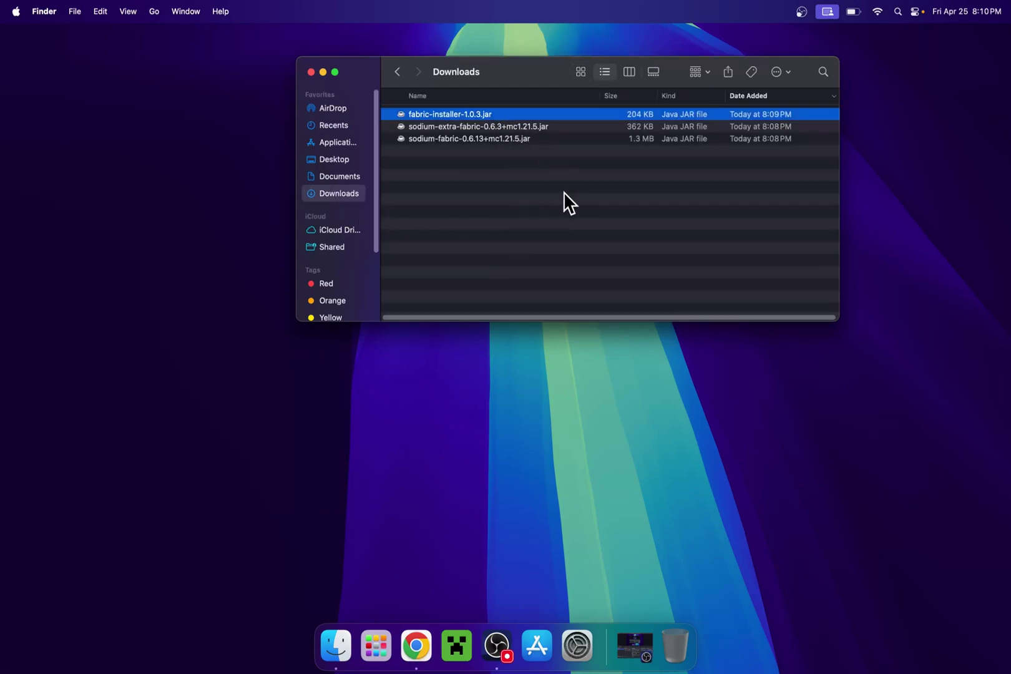
{"action": "double_click", "coordinate": [526, 115]}
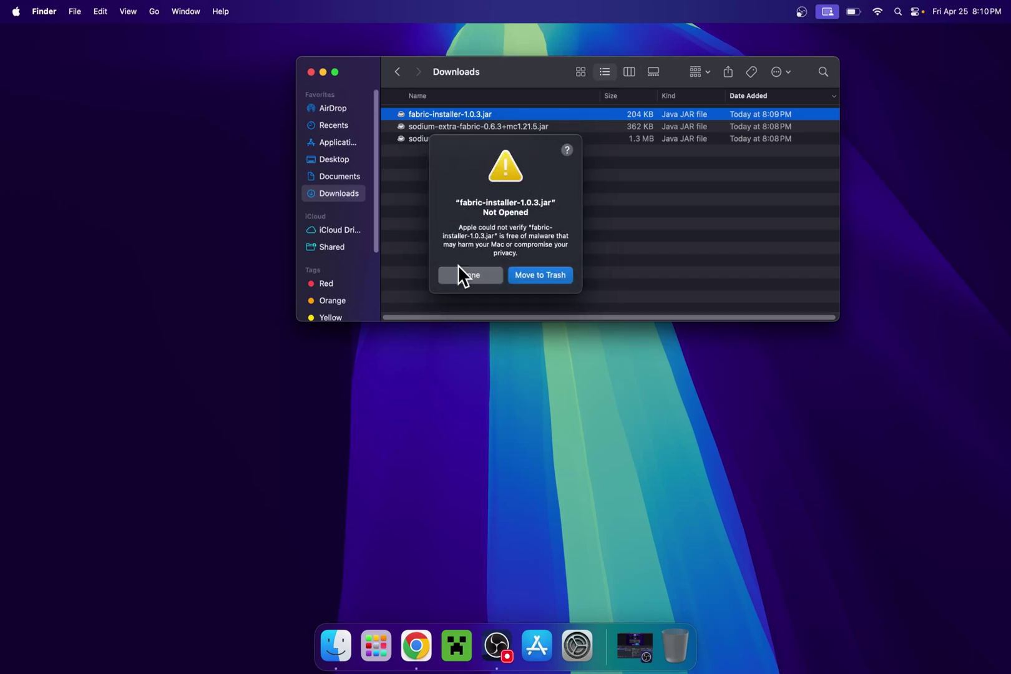
{"action": "left_click", "coordinate": [465, 279]}
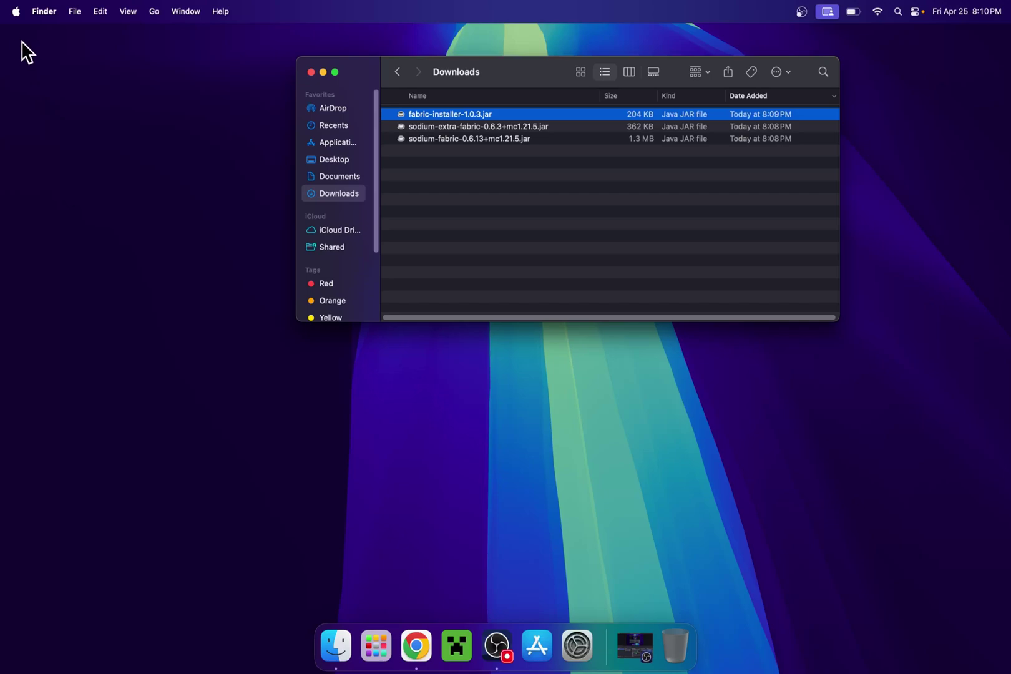
Step: Allow the blocked fabric-installer-1.0.3.jar to open anyway in the Privacy & Security settings of System Settings
{"action": "left_click", "coordinate": [16, 11]}
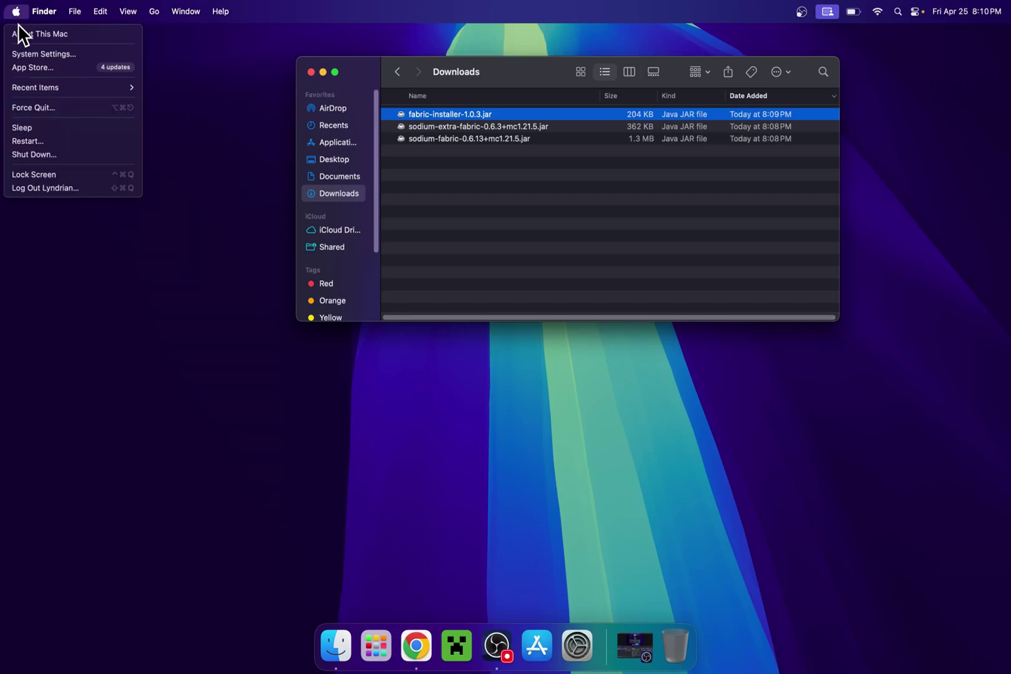
{"action": "left_click", "coordinate": [32, 56]}
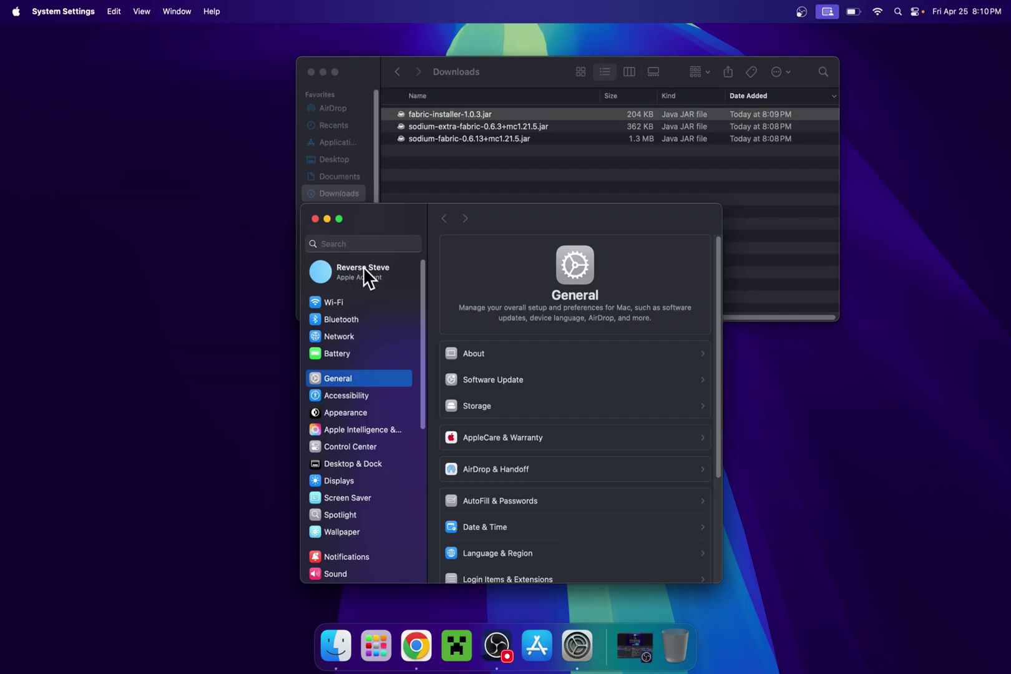
{"action": "left_click_drag", "start_coordinate": [422, 285], "coordinate": [406, 371]}
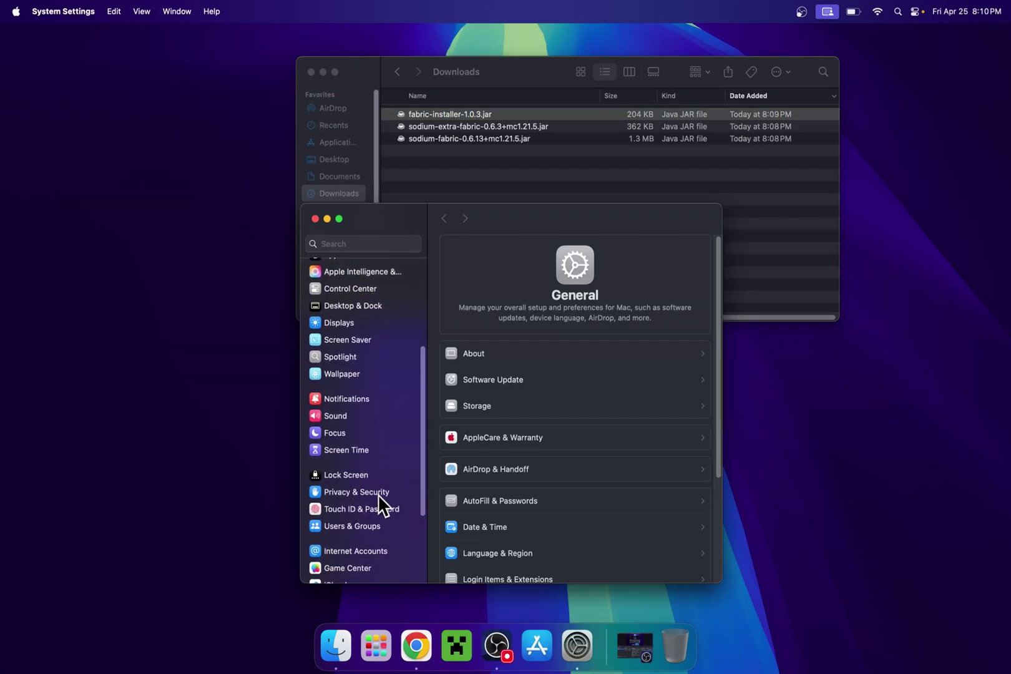
{"action": "left_click", "coordinate": [356, 493]}
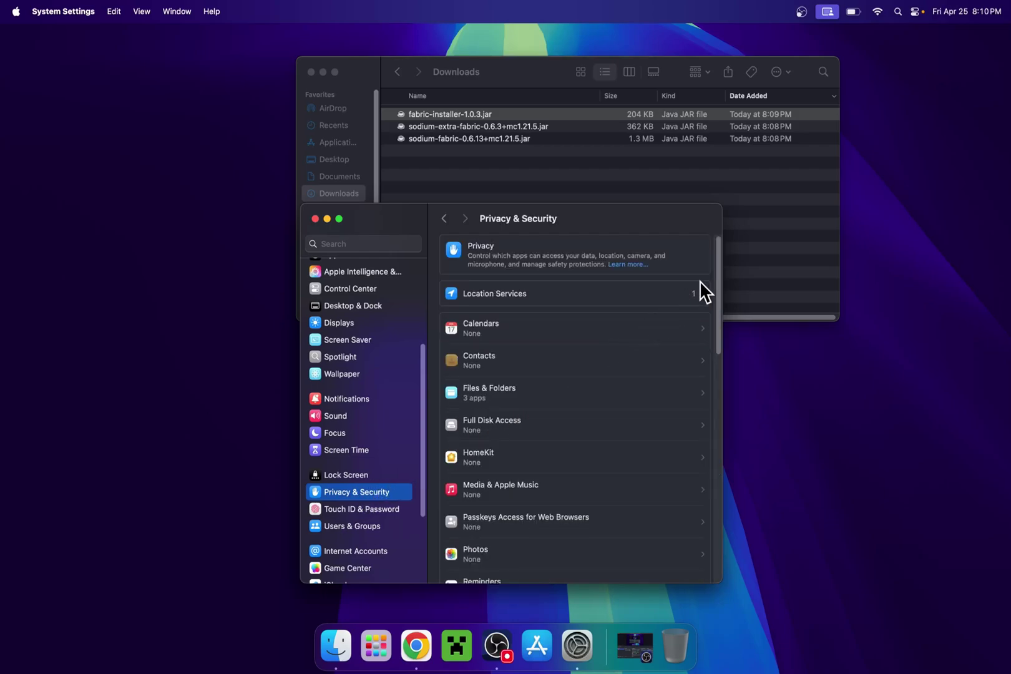
{"action": "left_click_drag", "start_coordinate": [716, 281], "coordinate": [713, 474]}
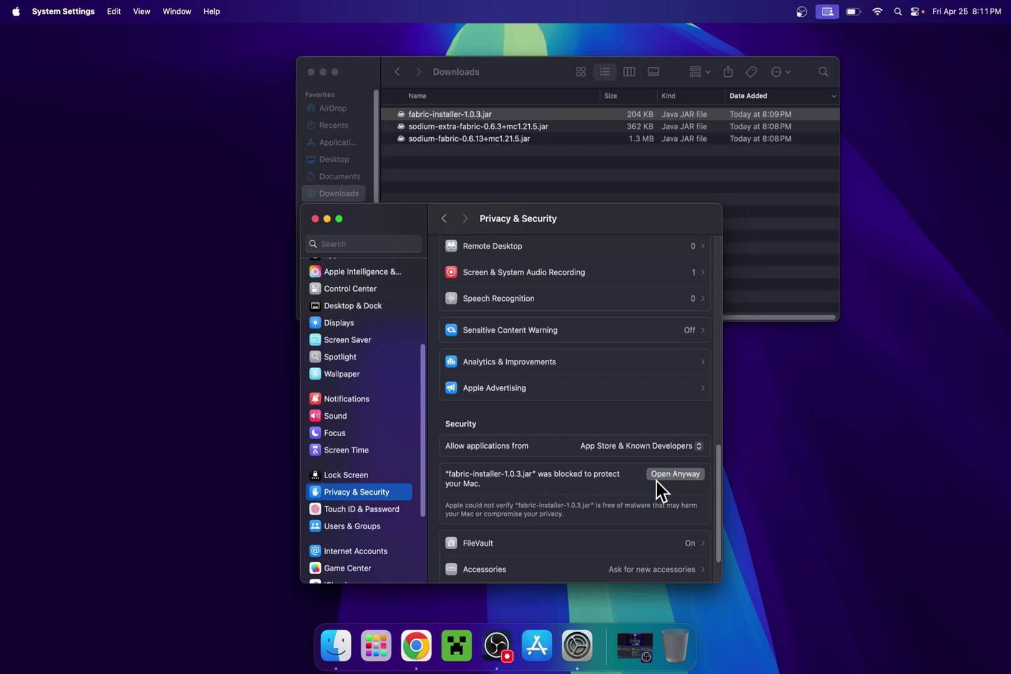
{"action": "left_click", "coordinate": [677, 473]}
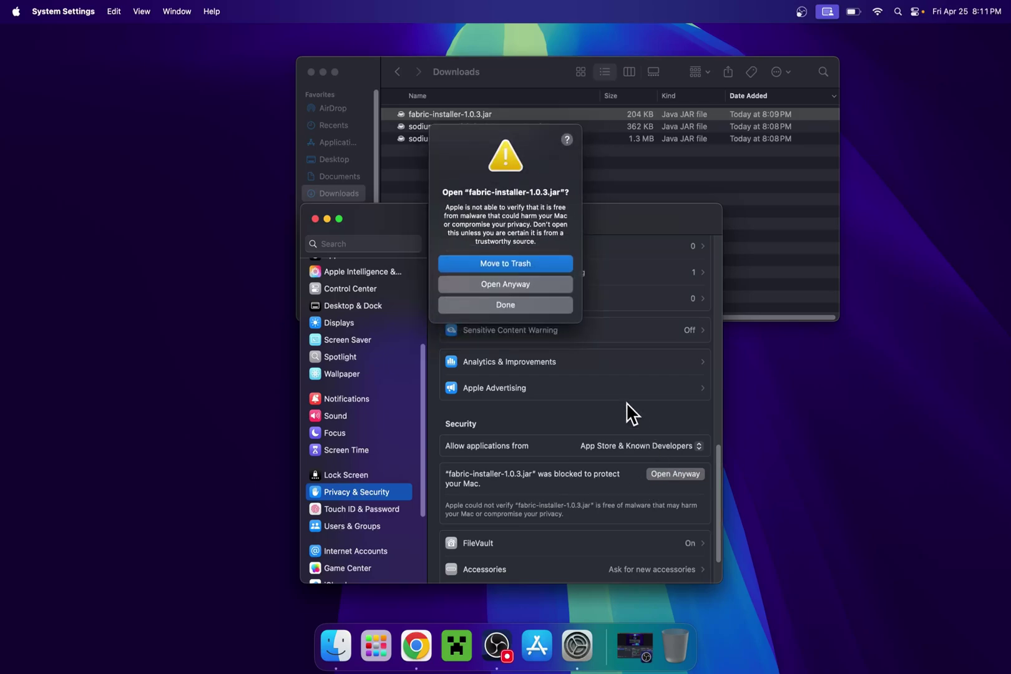
{"action": "left_click", "coordinate": [512, 284]}
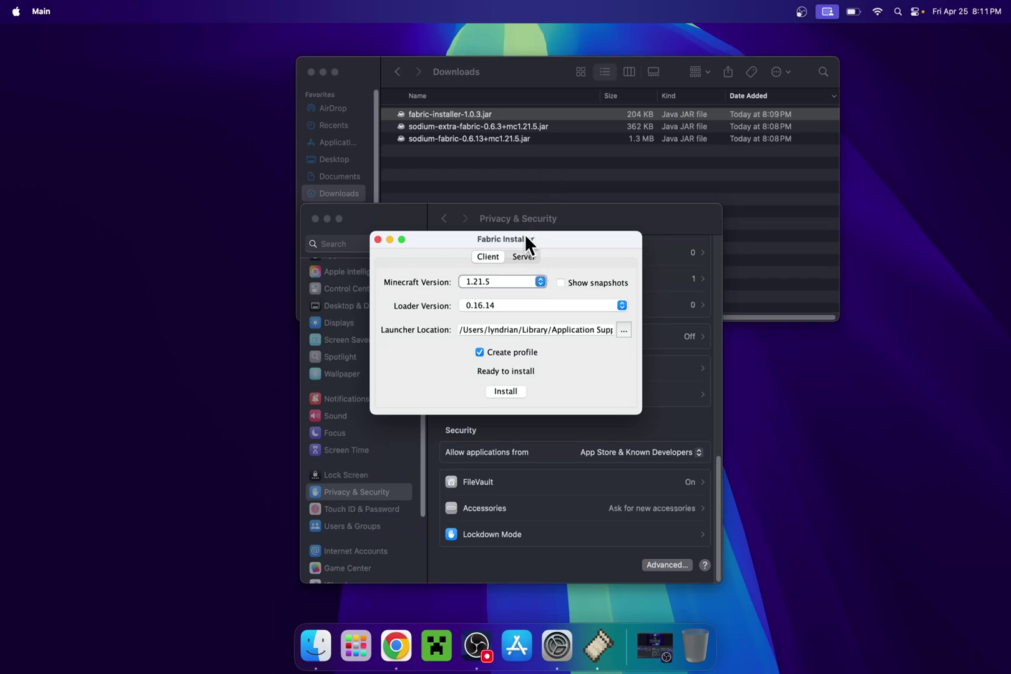
Step: Install the Fabric client for Minecraft version 1.21.5, and close the installer and System Settings
{"action": "left_click", "coordinate": [481, 280]}
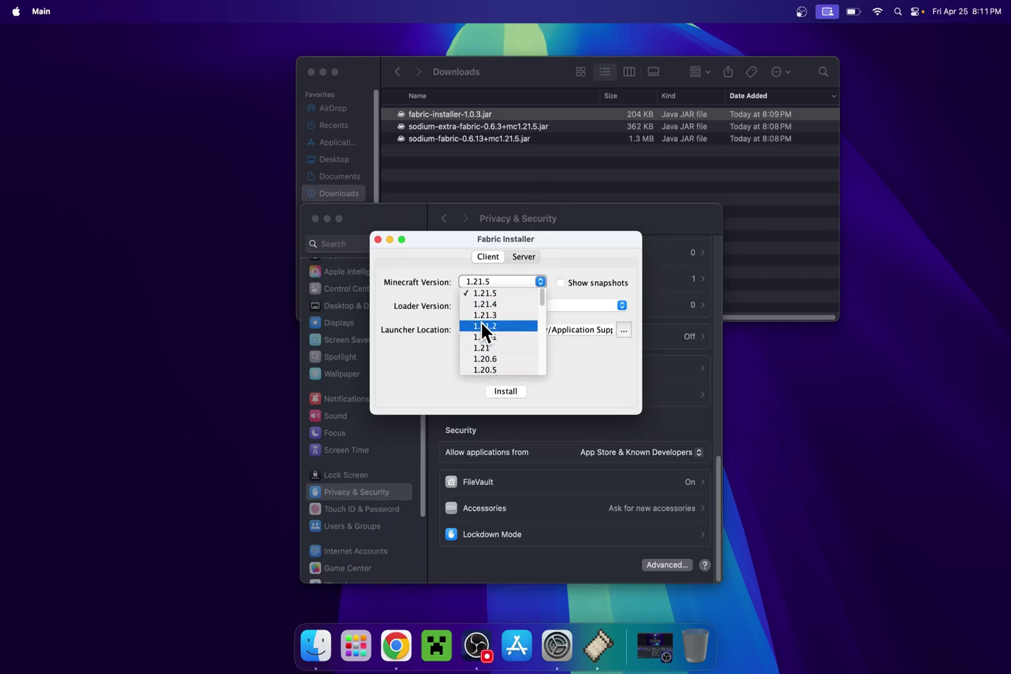
{"action": "left_click", "coordinate": [481, 293]}
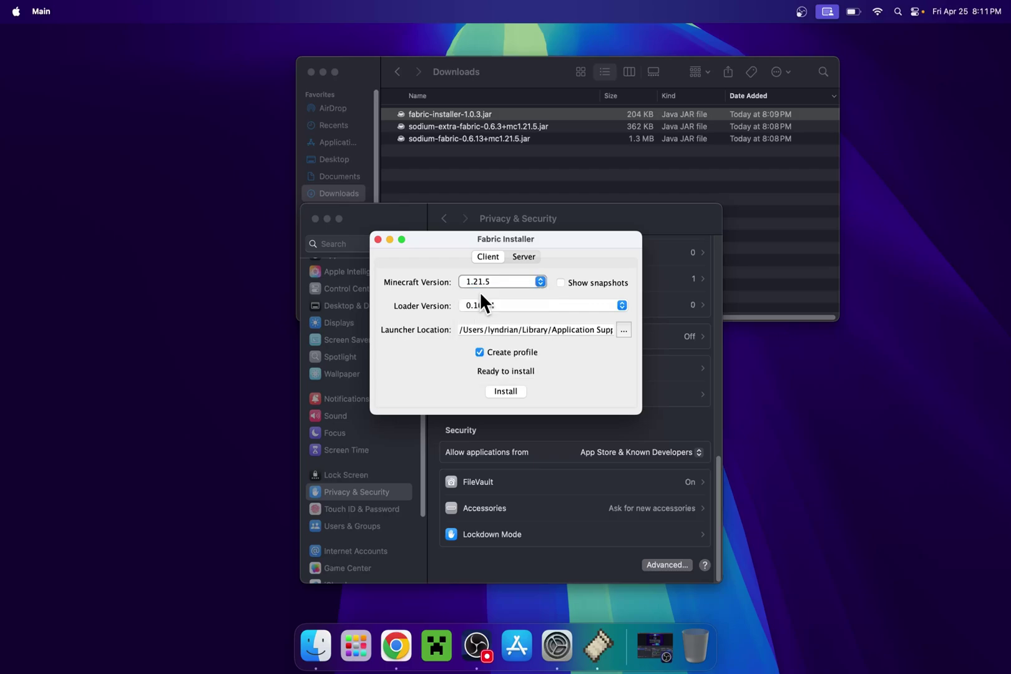
{"action": "left_click", "coordinate": [503, 390]}
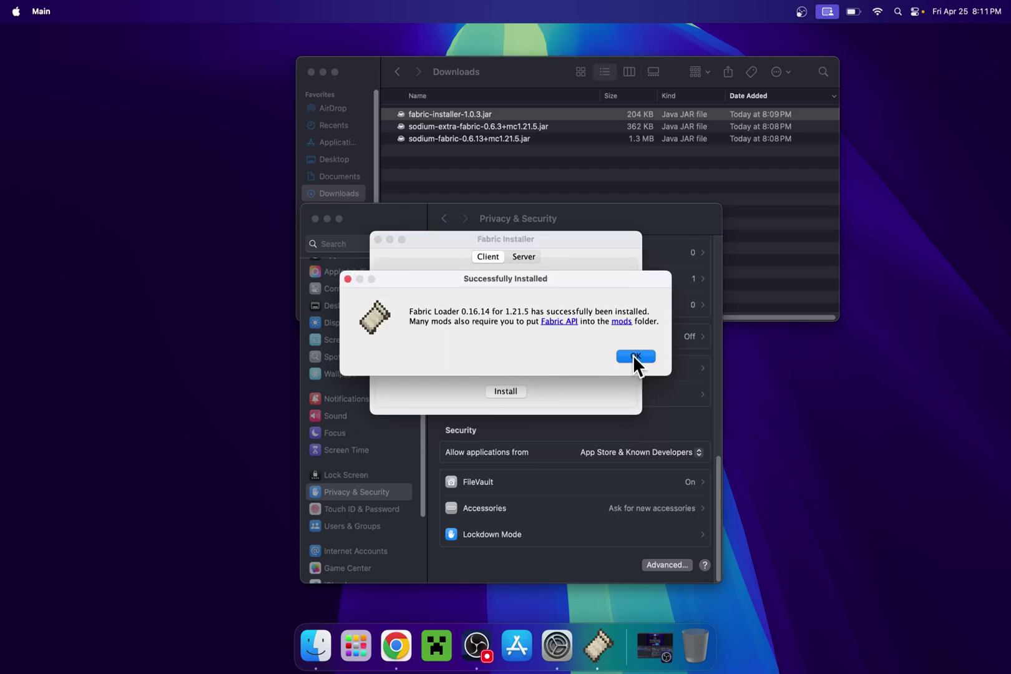
{"action": "left_click", "coordinate": [634, 357]}
{"action": "left_click", "coordinate": [378, 240]}
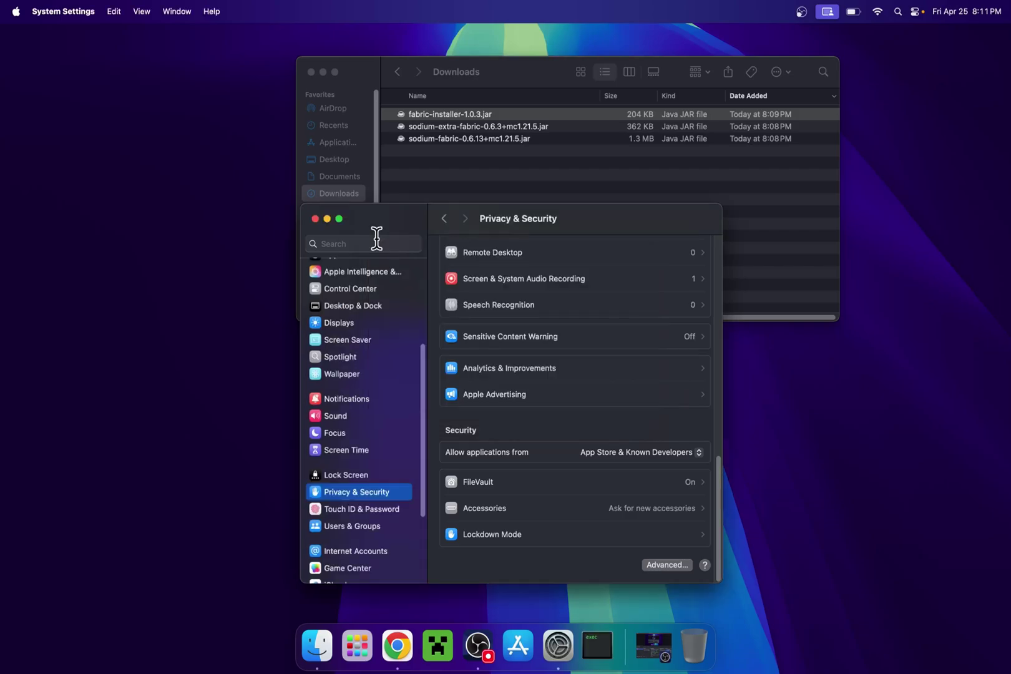
{"action": "left_click", "coordinate": [316, 219]}
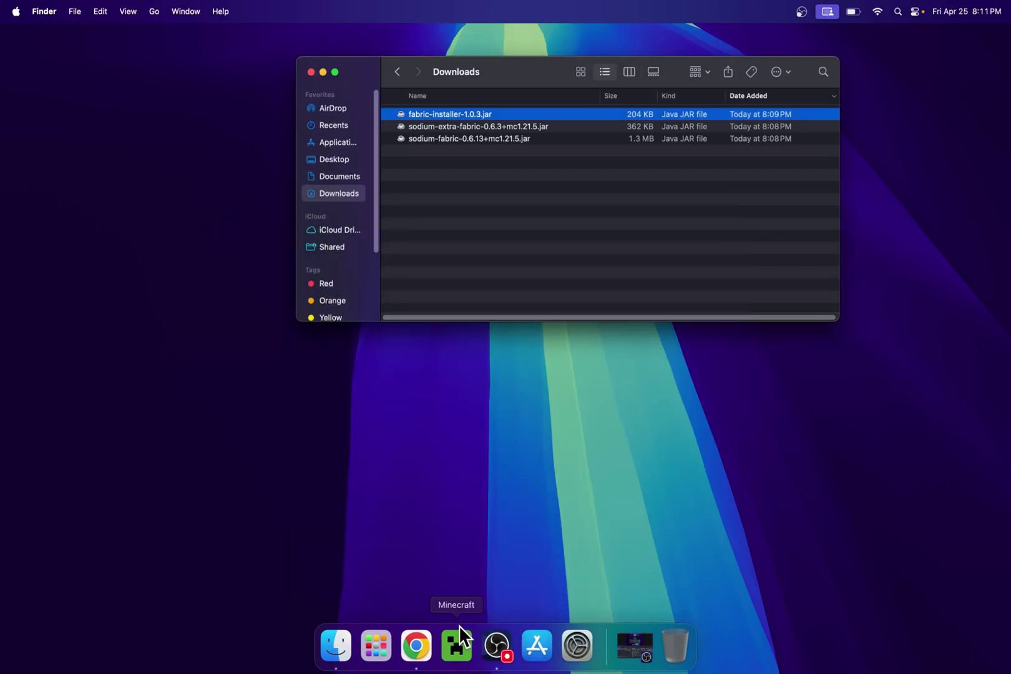
Step: Switch to Minecraft Launcher and open the mods folder inside the fabric-loader-1.21.5 installation's game folder
{"action": "left_click", "coordinate": [457, 648]}
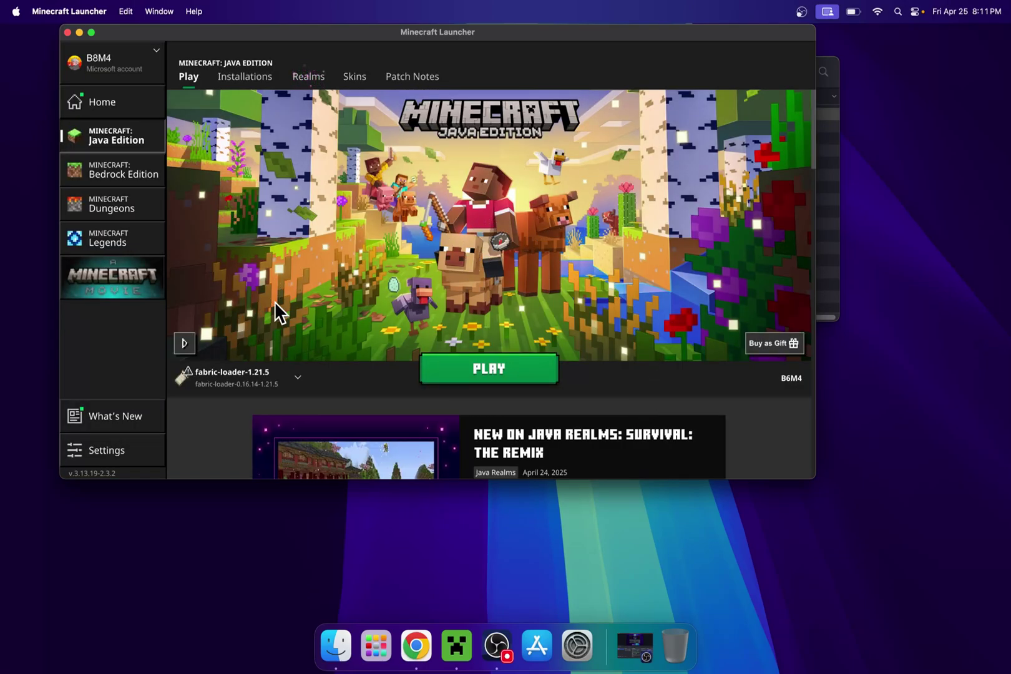
{"action": "left_click", "coordinate": [250, 95]}
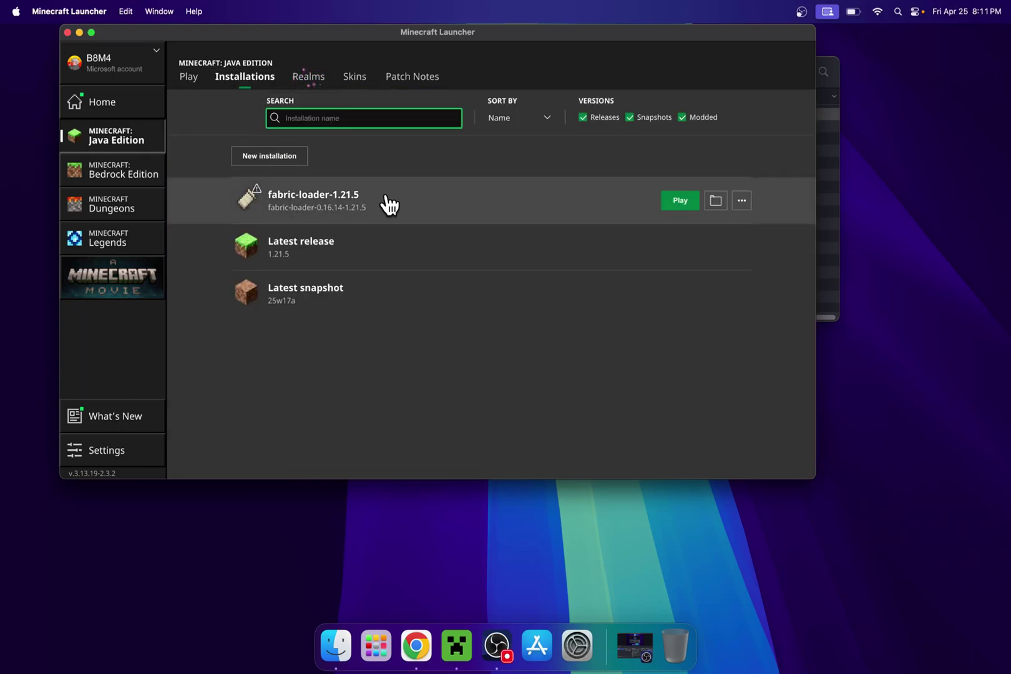
{"action": "left_click", "coordinate": [717, 201]}
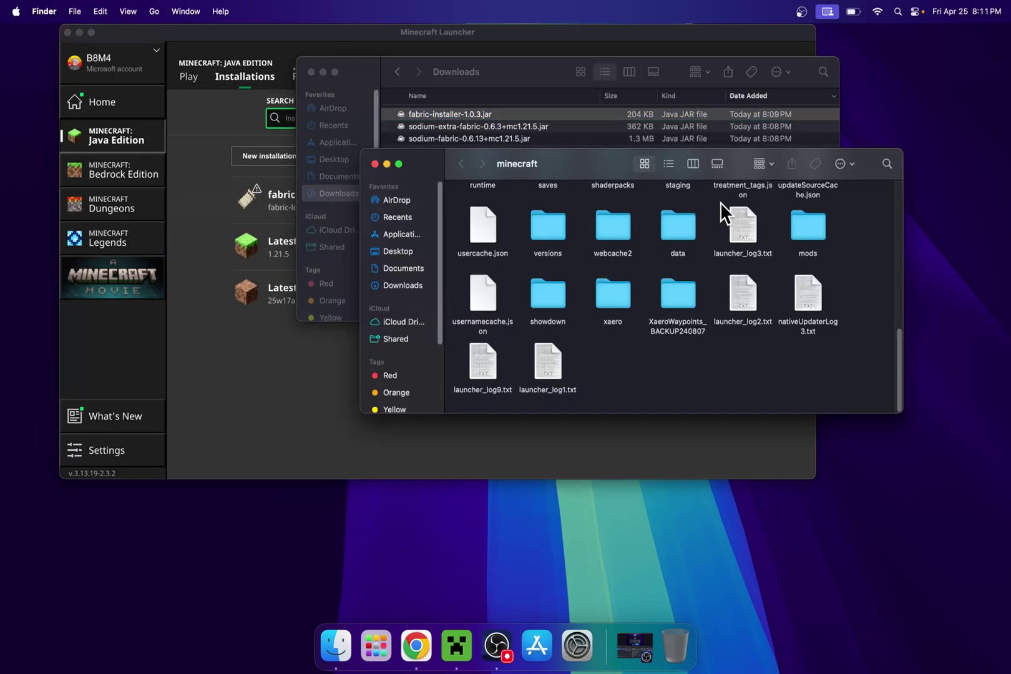
{"action": "left_click", "coordinate": [813, 220]}
{"action": "left_click", "coordinate": [860, 222]}
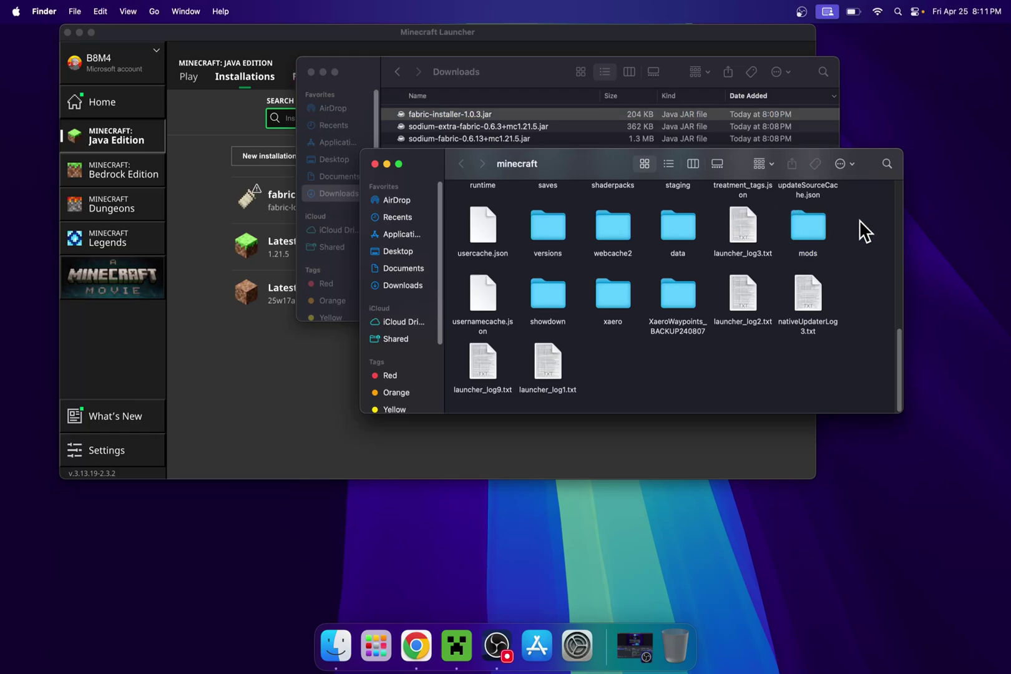
{"action": "mouse_move", "coordinate": [899, 363]}
{"action": "left_mouse_down"}
{"action": "mouse_move", "coordinate": [901, 191]}
{"action": "mouse_move", "coordinate": [904, 347]}
{"action": "left_mouse_up"}
{"action": "left_click", "coordinate": [808, 287]}
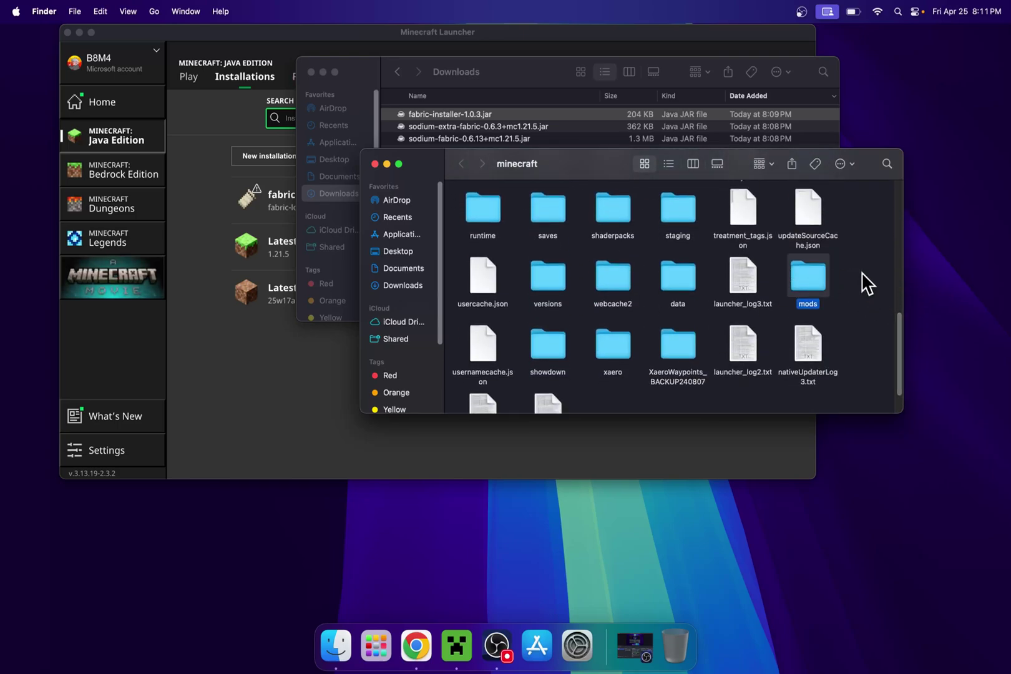
{"action": "double_click", "coordinate": [812, 278]}
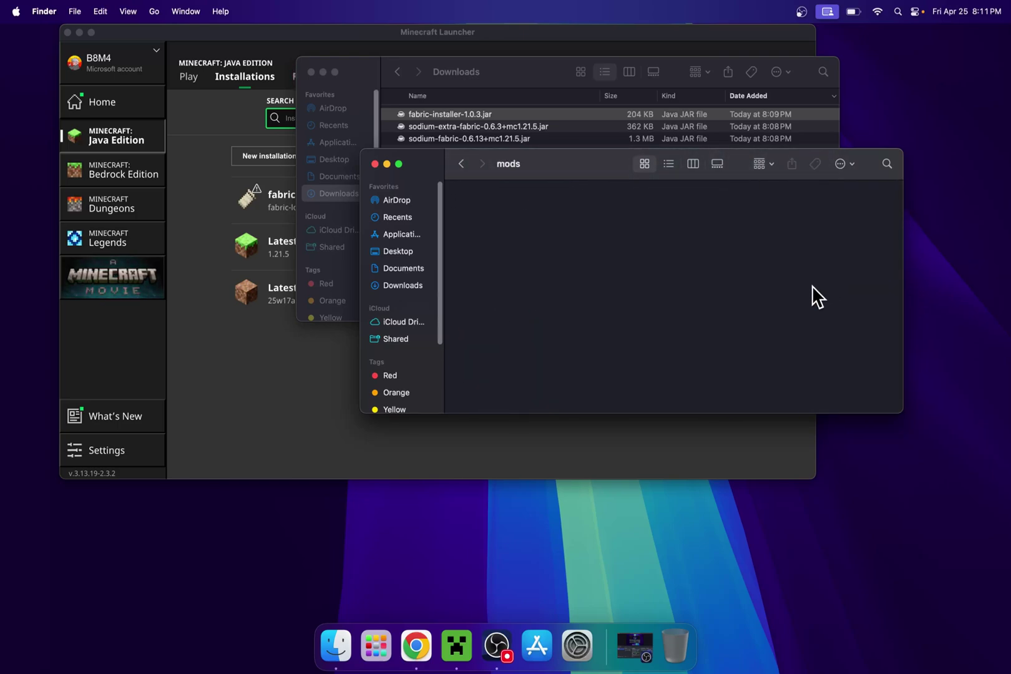
Step: Copy sodium-extra-fabric-0.6.3+mc1.21.5.jar and sodium-fabric-0.6.13+mc1.21.5.jar from Downloads into the mods folder
{"action": "left_click", "coordinate": [402, 285]}
{"action": "left_click_drag", "start_coordinate": [538, 261], "coordinate": [496, 221]}
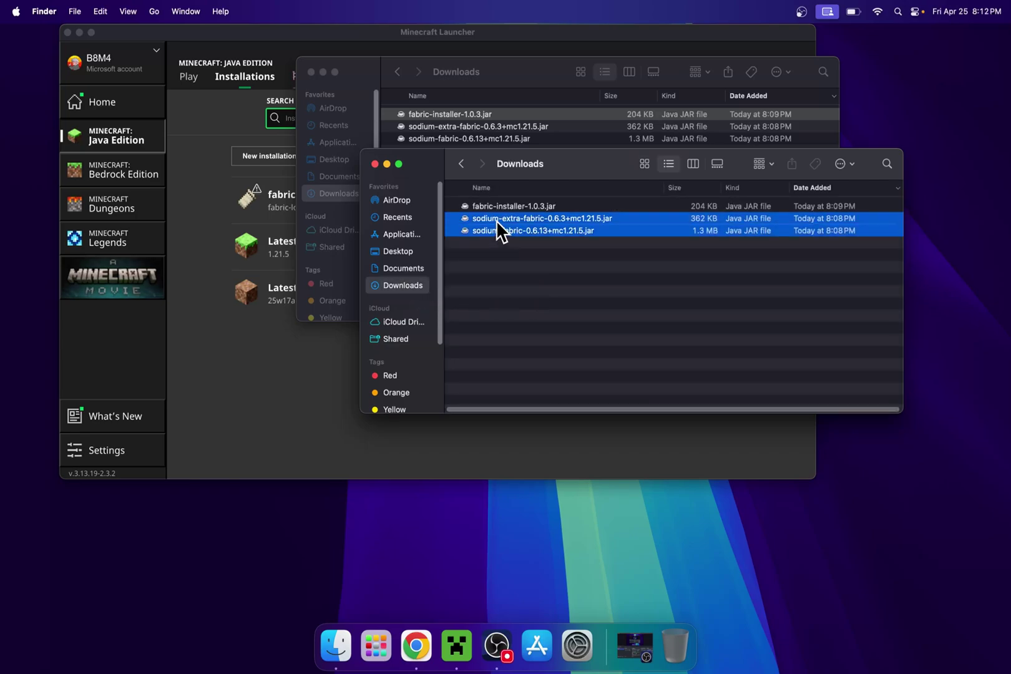
{"action": "right_click", "coordinate": [644, 227]}
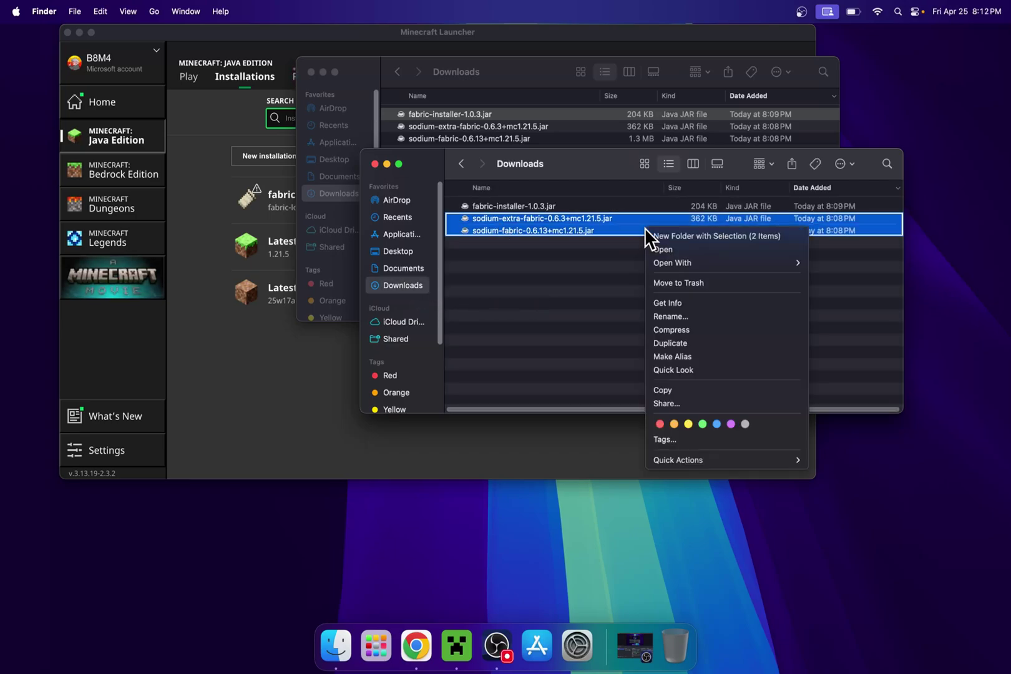
{"action": "left_click", "coordinate": [675, 390]}
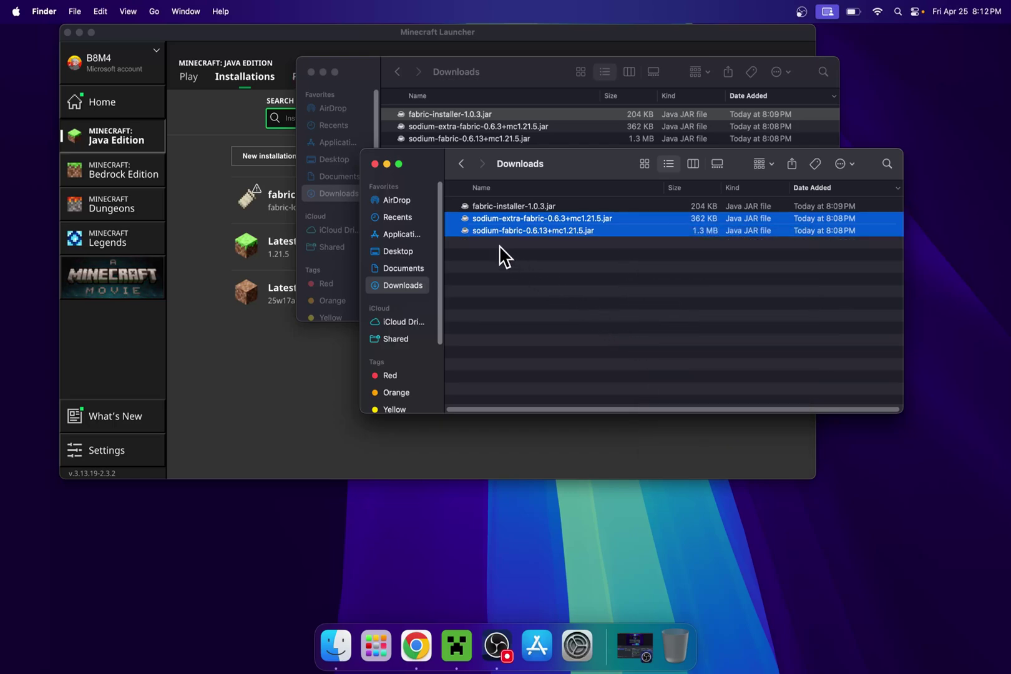
{"action": "left_click", "coordinate": [460, 164]}
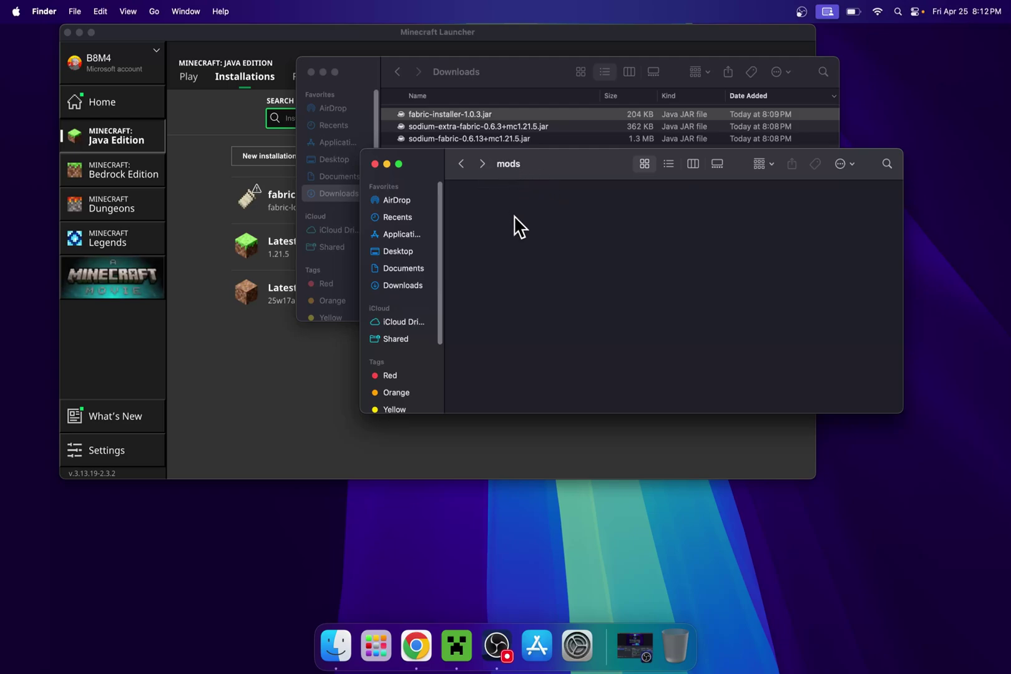
{"action": "right_click", "coordinate": [514, 216]}
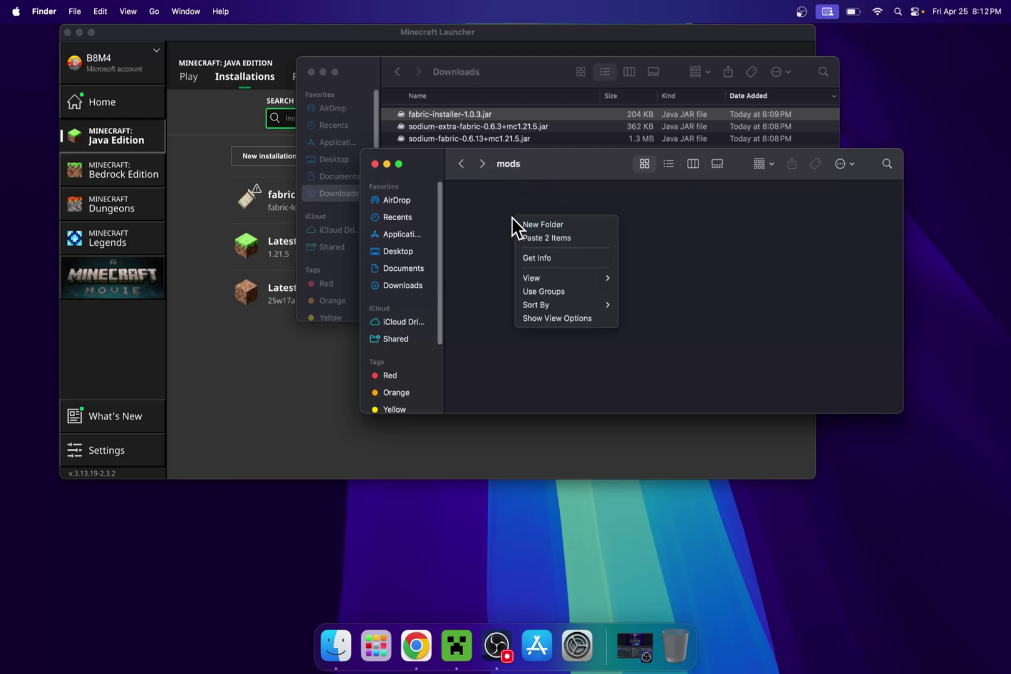
{"action": "left_click", "coordinate": [540, 241]}
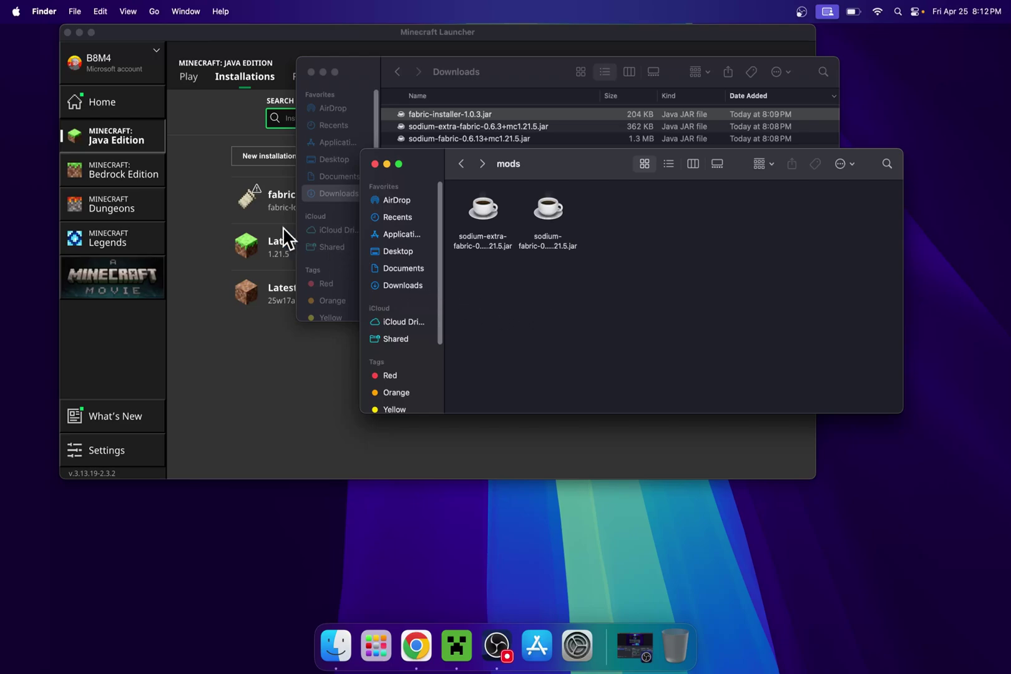
Step: Launch Minecraft from the launcher with the fabric-loader-1.21.5 profile and open the game's options
{"action": "left_click", "coordinate": [189, 77]}
{"action": "left_click", "coordinate": [190, 76]}
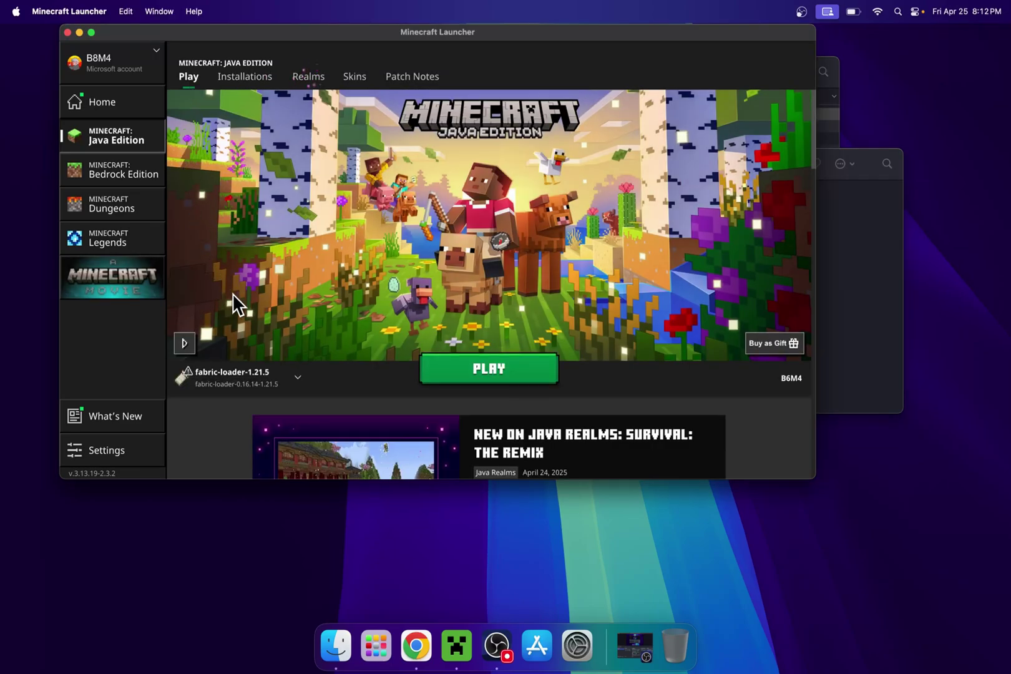
{"action": "left_click", "coordinate": [489, 373]}
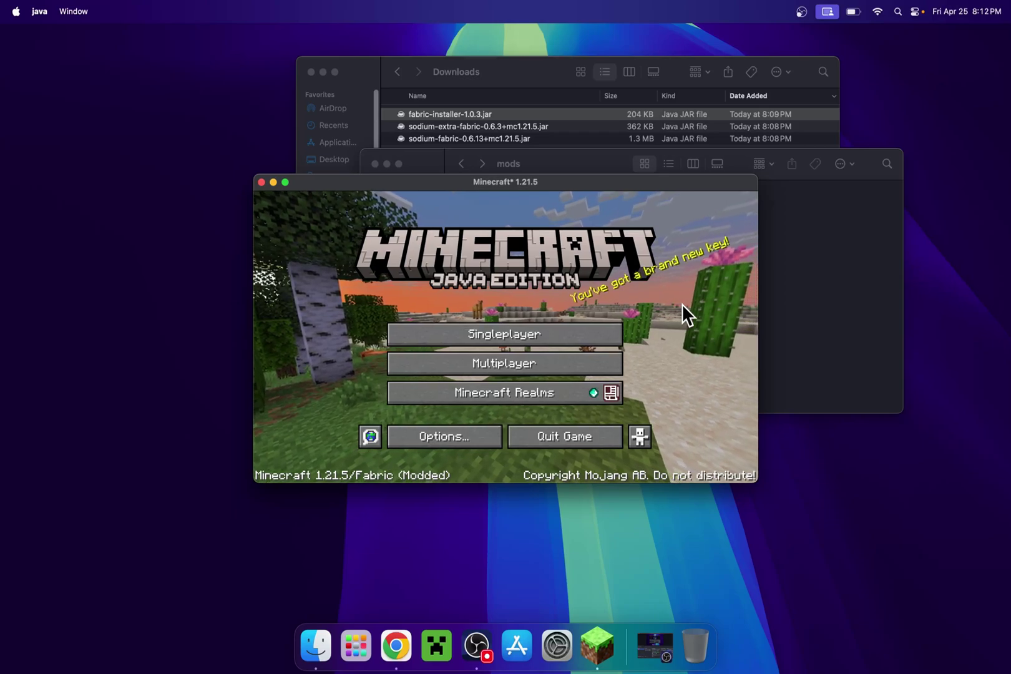
{"action": "left_click", "coordinate": [445, 443]}
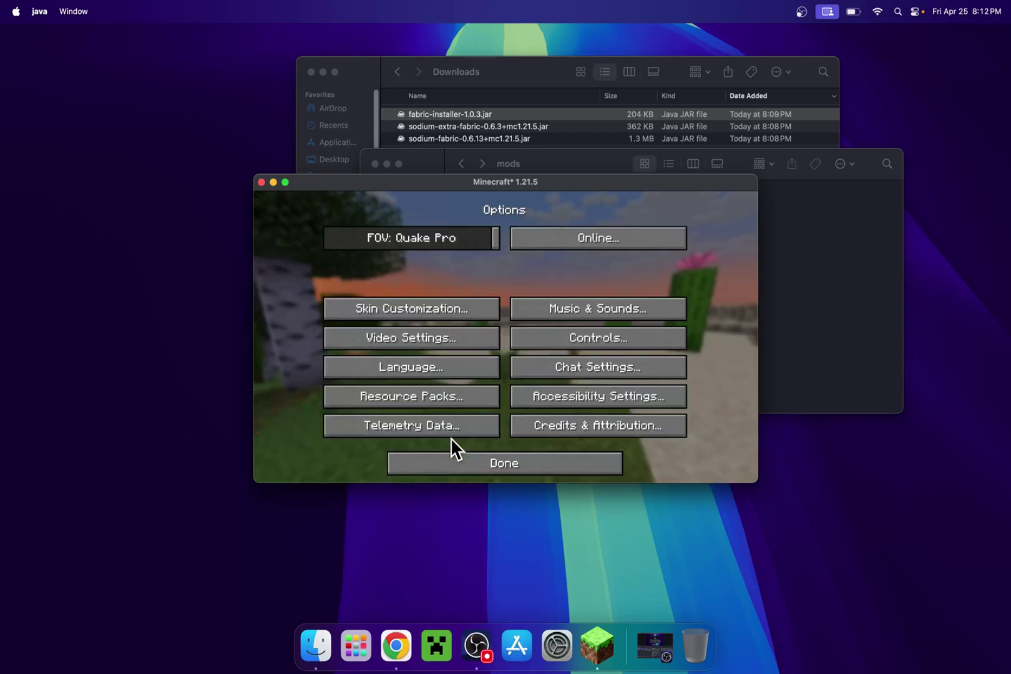
Step: Open the video settings, enlarge the game window, and look through the option categories from Quality to Extras
{"action": "left_click", "coordinate": [405, 337]}
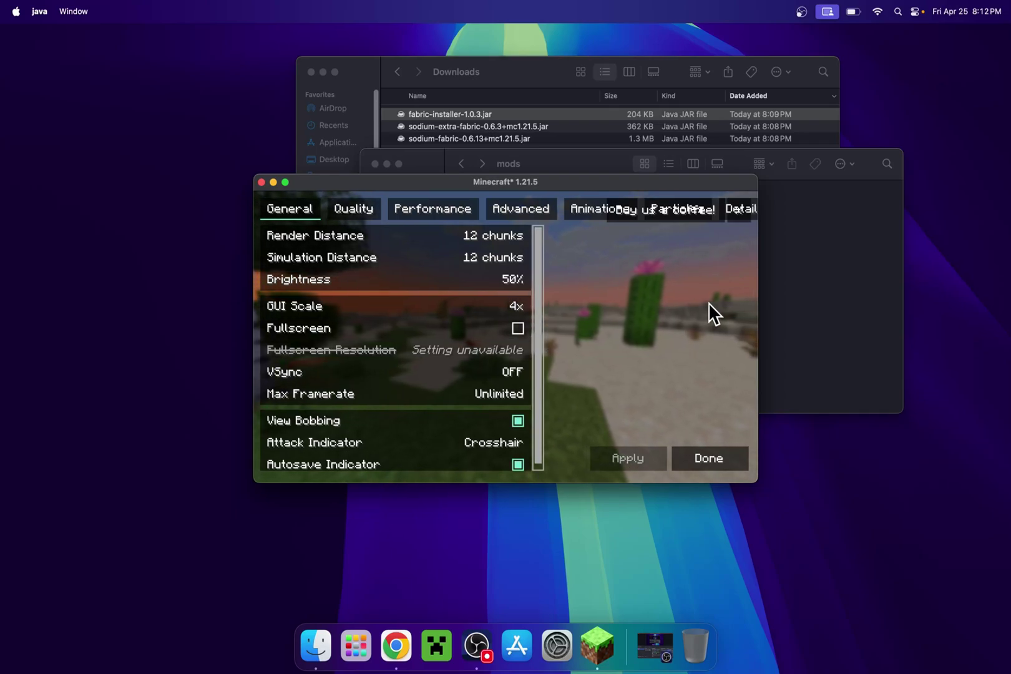
{"action": "left_click_drag", "start_coordinate": [755, 483], "coordinate": [1006, 598]}
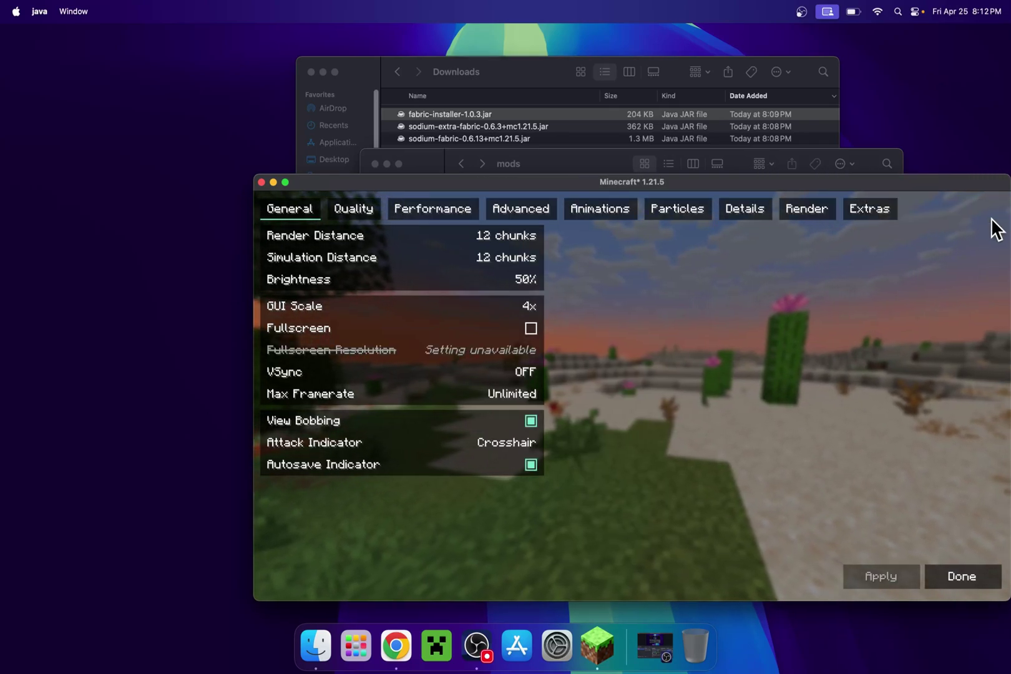
{"action": "left_click", "coordinate": [354, 212]}
{"action": "left_click", "coordinate": [433, 212]}
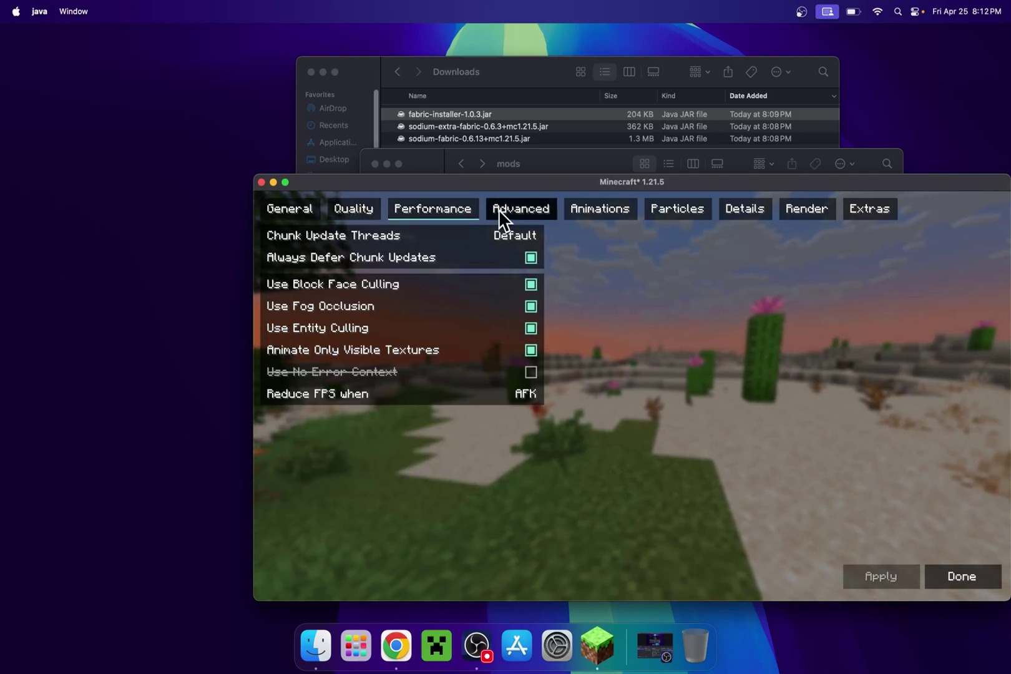
{"action": "left_click", "coordinate": [503, 214]}
{"action": "left_click", "coordinate": [598, 213]}
{"action": "left_click", "coordinate": [677, 212]}
{"action": "left_click", "coordinate": [744, 209]}
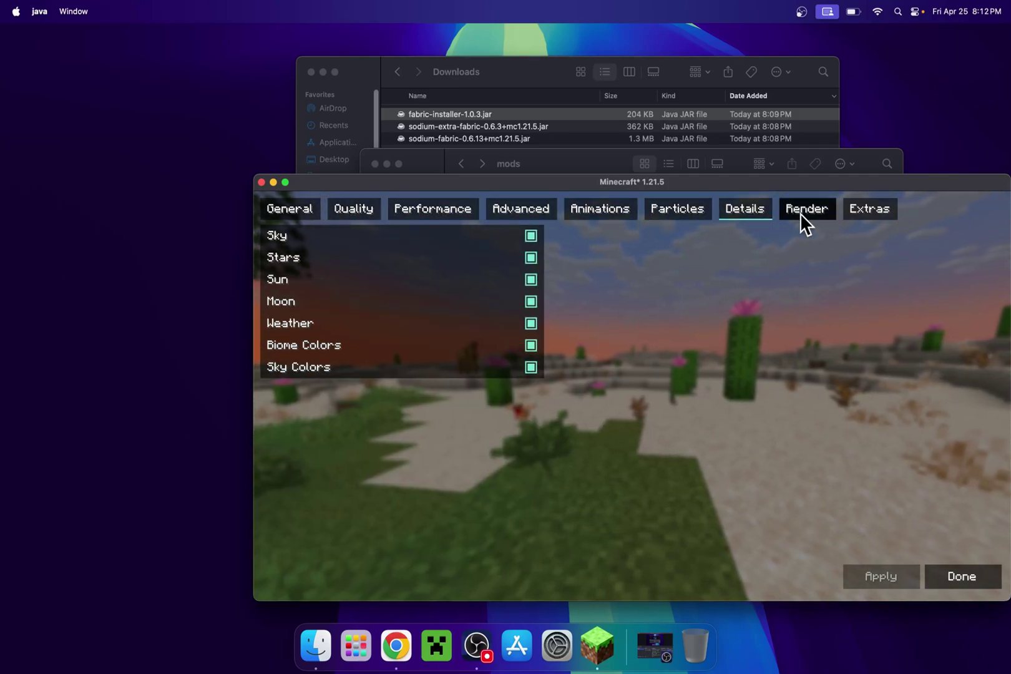
{"action": "left_click", "coordinate": [804, 212]}
{"action": "left_click", "coordinate": [885, 210]}
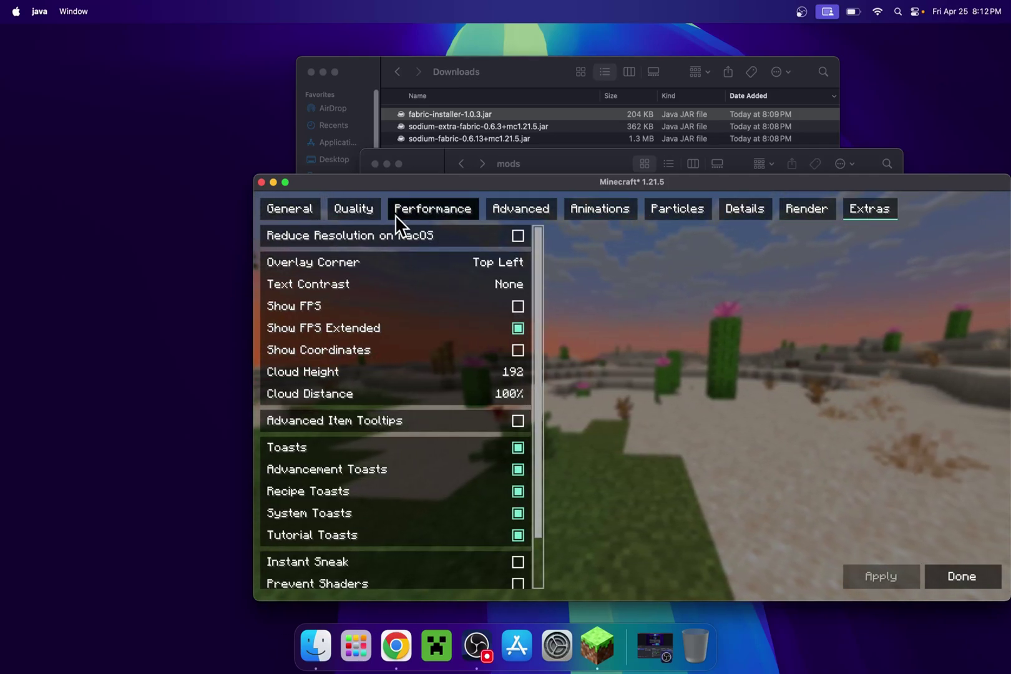
Step: Enable Reduce Resolution on macOS in the Extras settings, apply the change, and return to the title screen
{"action": "mouse_move", "coordinate": [385, 240]}
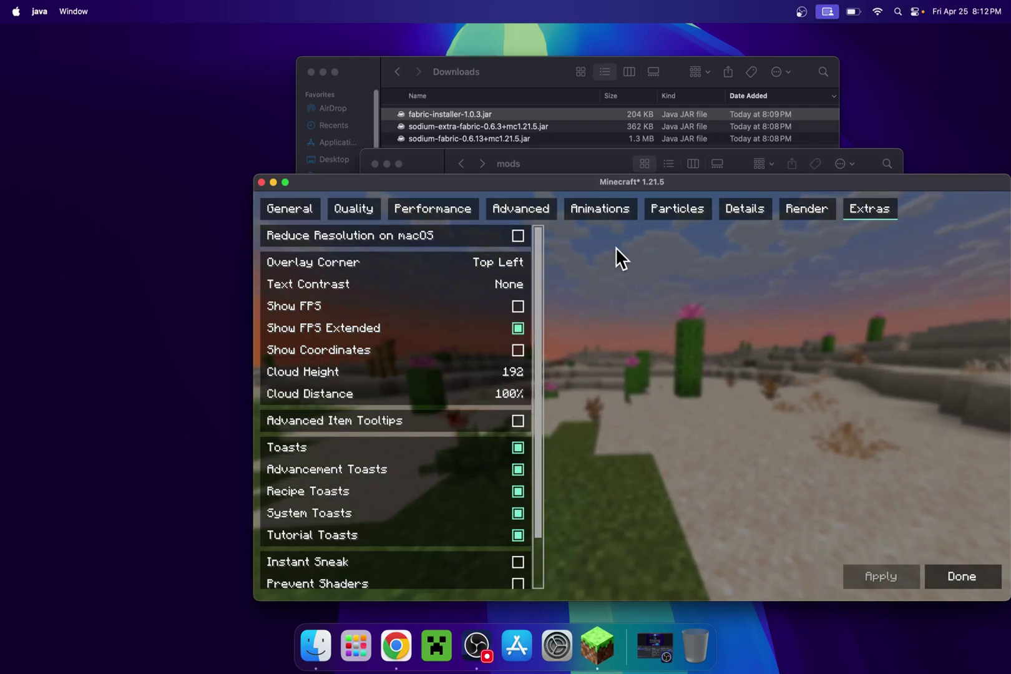
{"action": "mouse_move", "coordinate": [518, 242]}
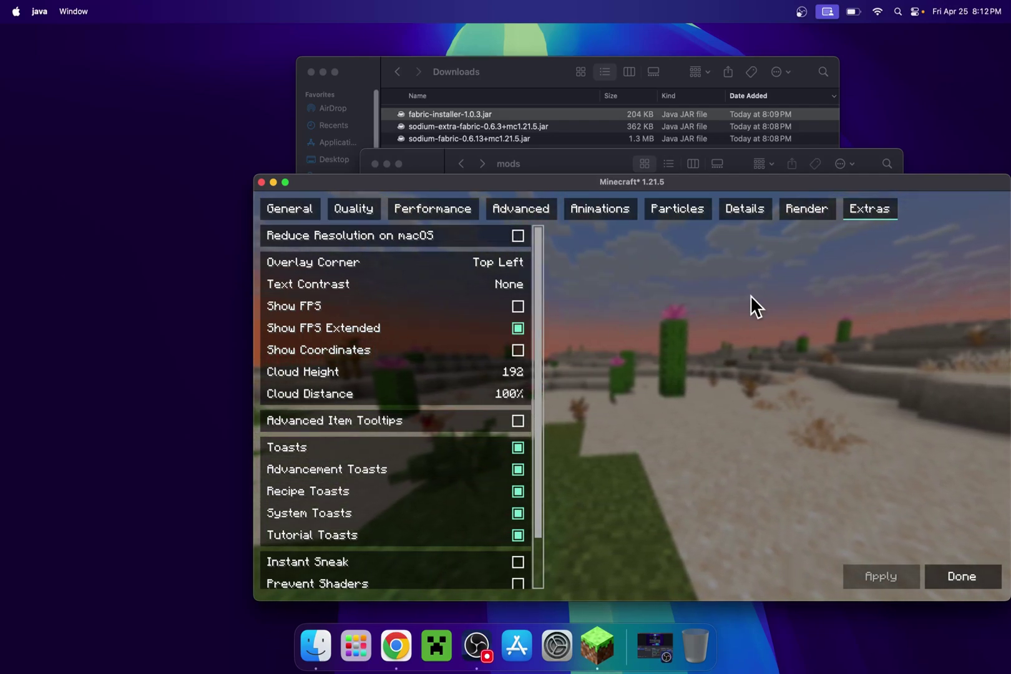
{"action": "left_click", "coordinate": [517, 239]}
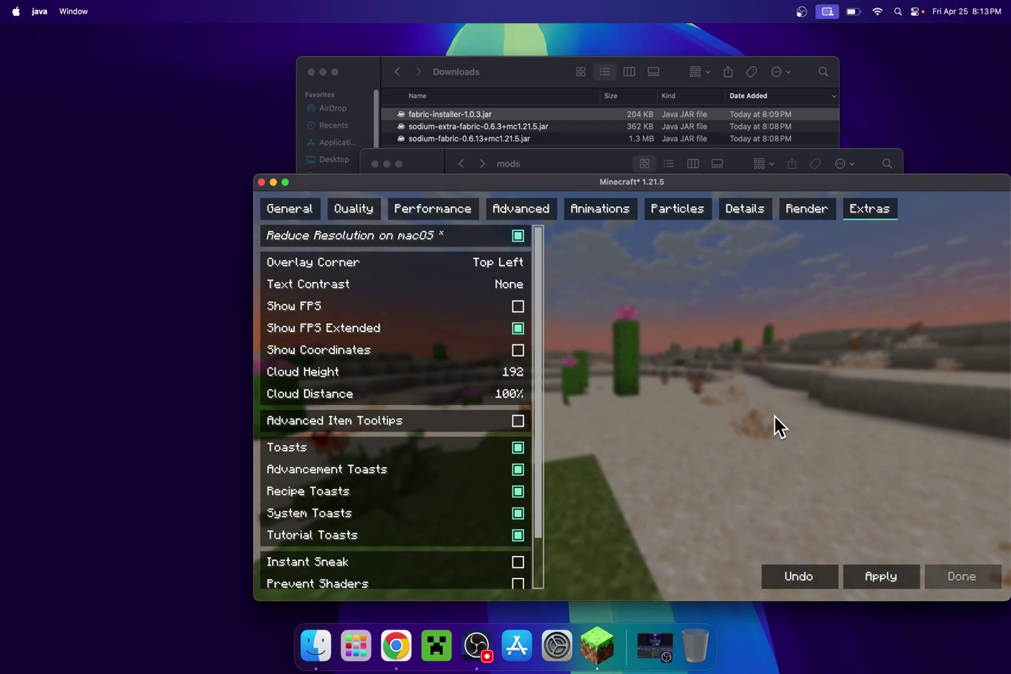
{"action": "left_click", "coordinate": [891, 574]}
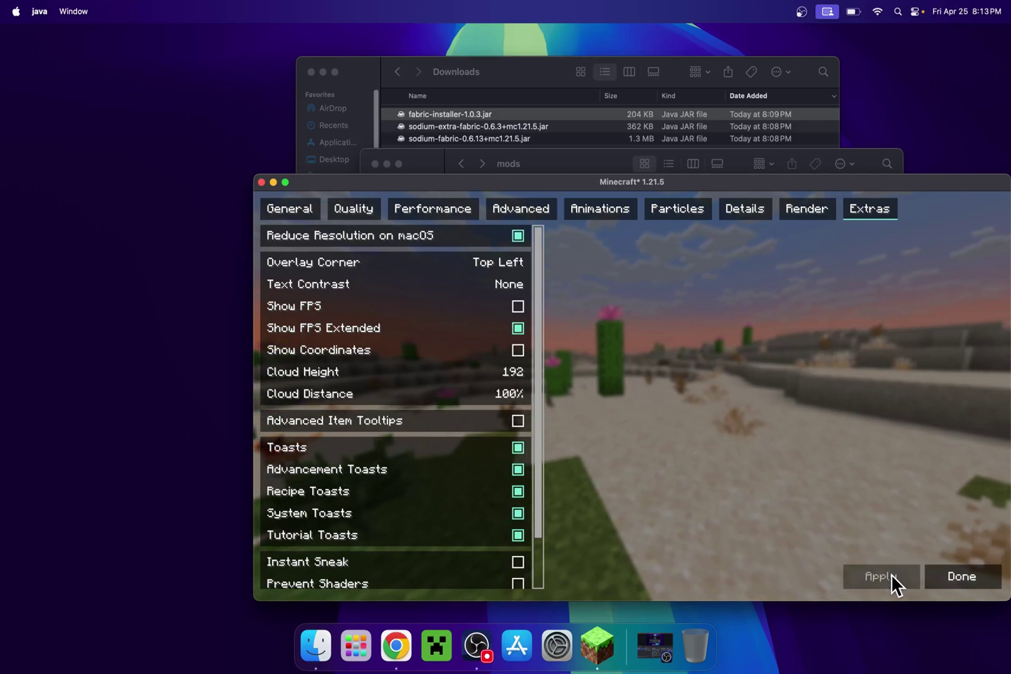
{"action": "left_click", "coordinate": [960, 574]}
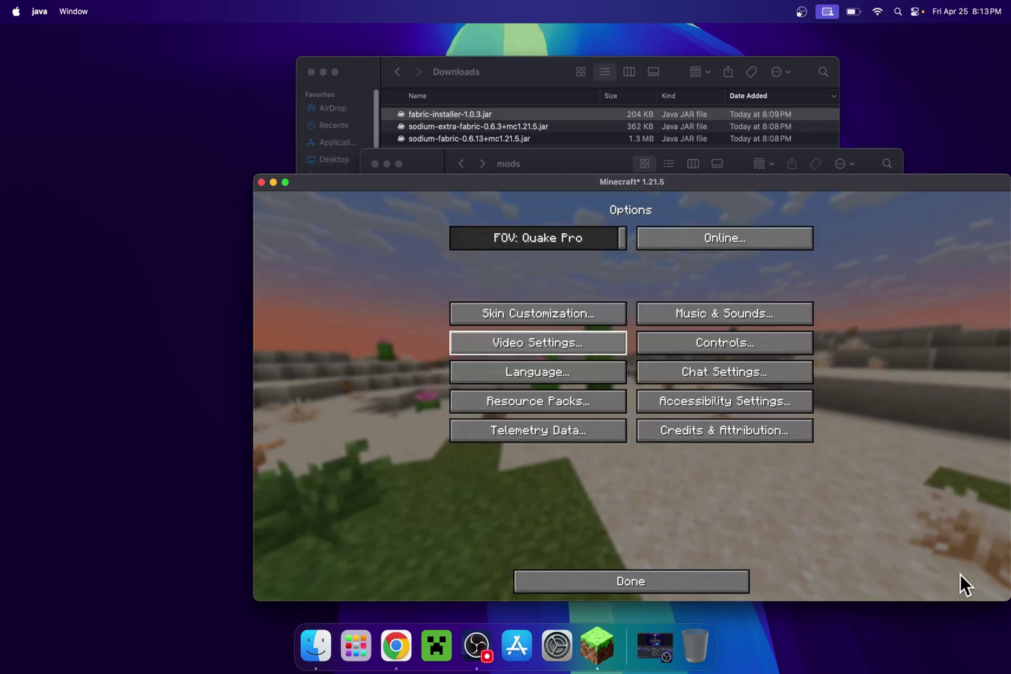
{"action": "left_click", "coordinate": [723, 581]}
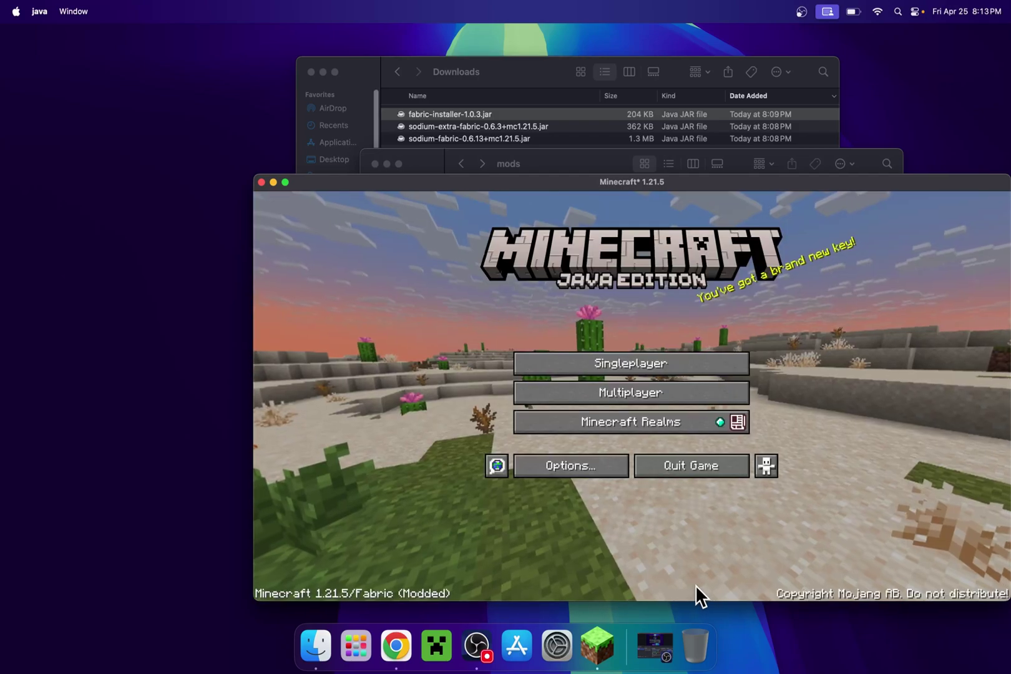
Step: Quit and relaunch the game, and load the singleplayer world Tutorials
{"action": "left_click", "coordinate": [692, 465]}
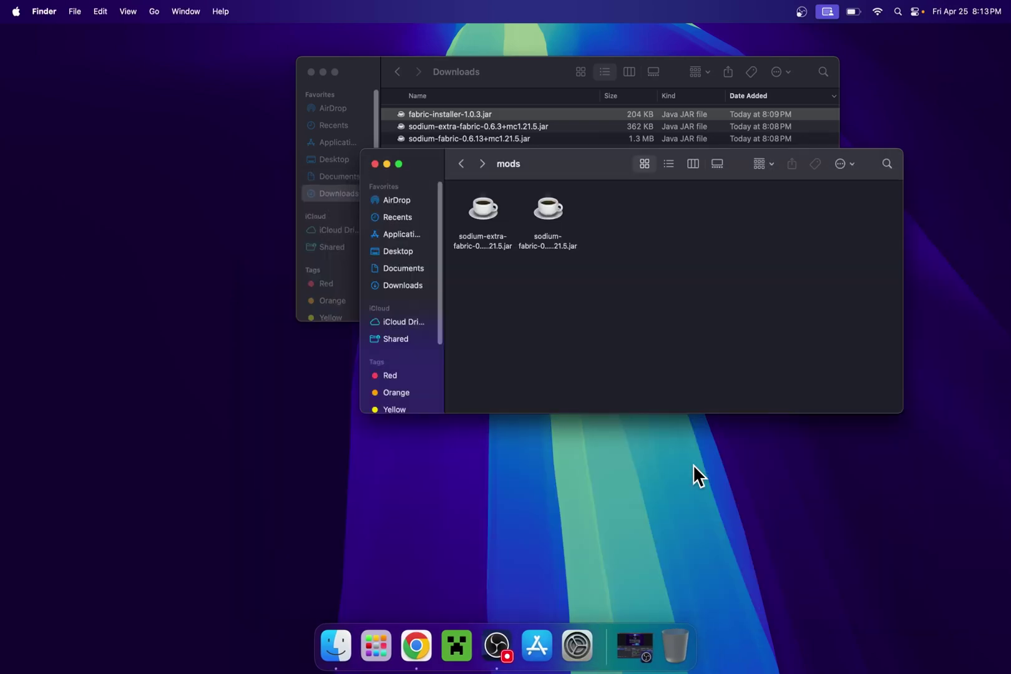
{"action": "left_click", "coordinate": [459, 642]}
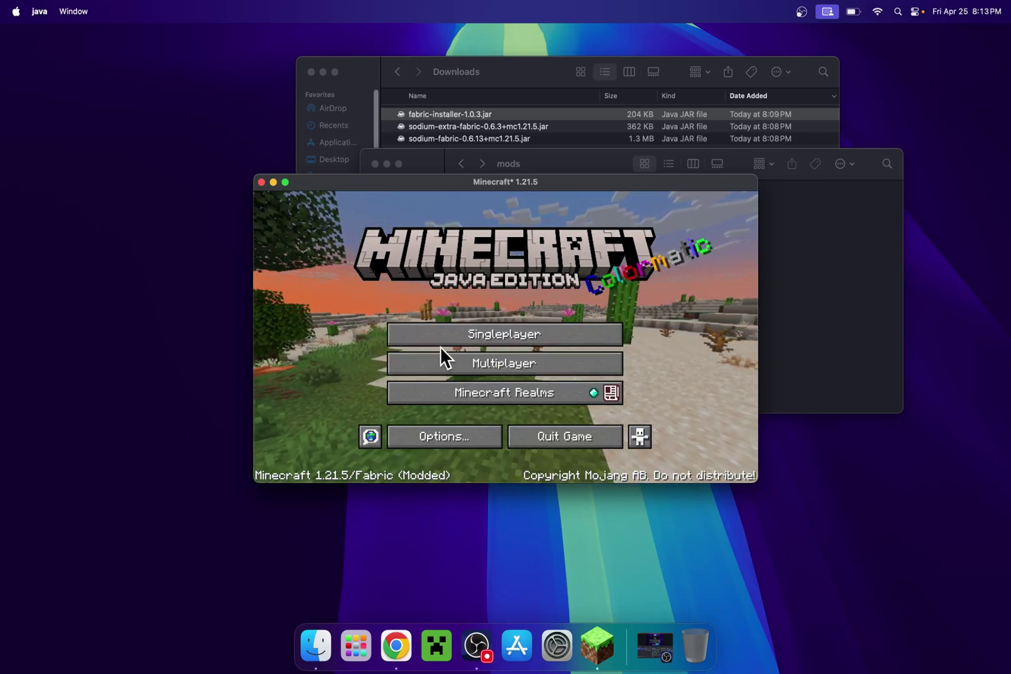
{"action": "left_click", "coordinate": [497, 333]}
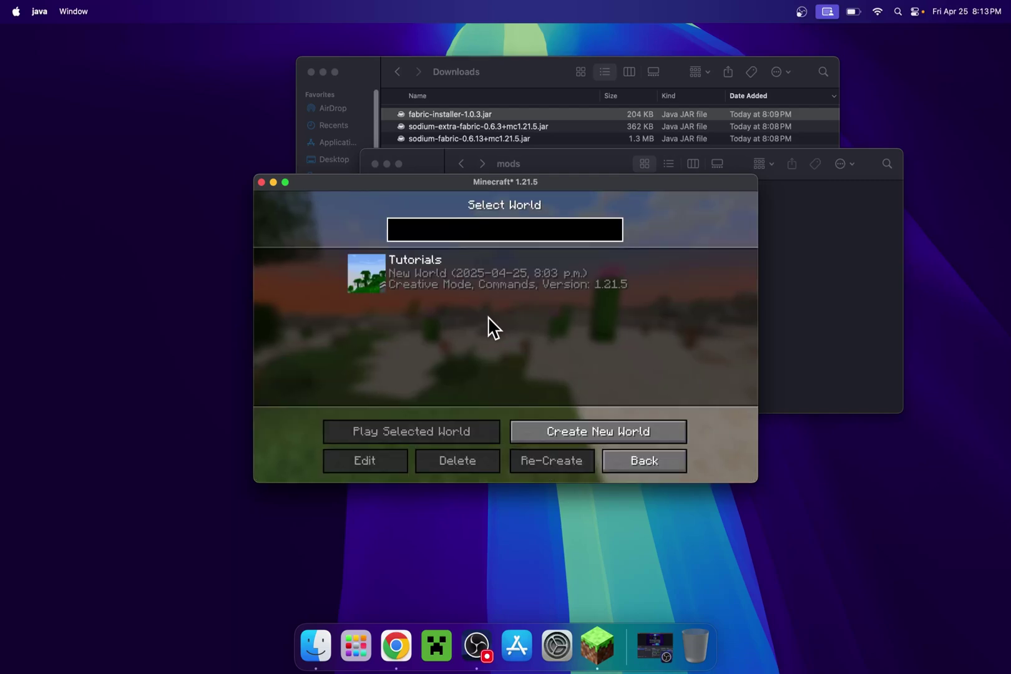
{"action": "left_click", "coordinate": [365, 274]}
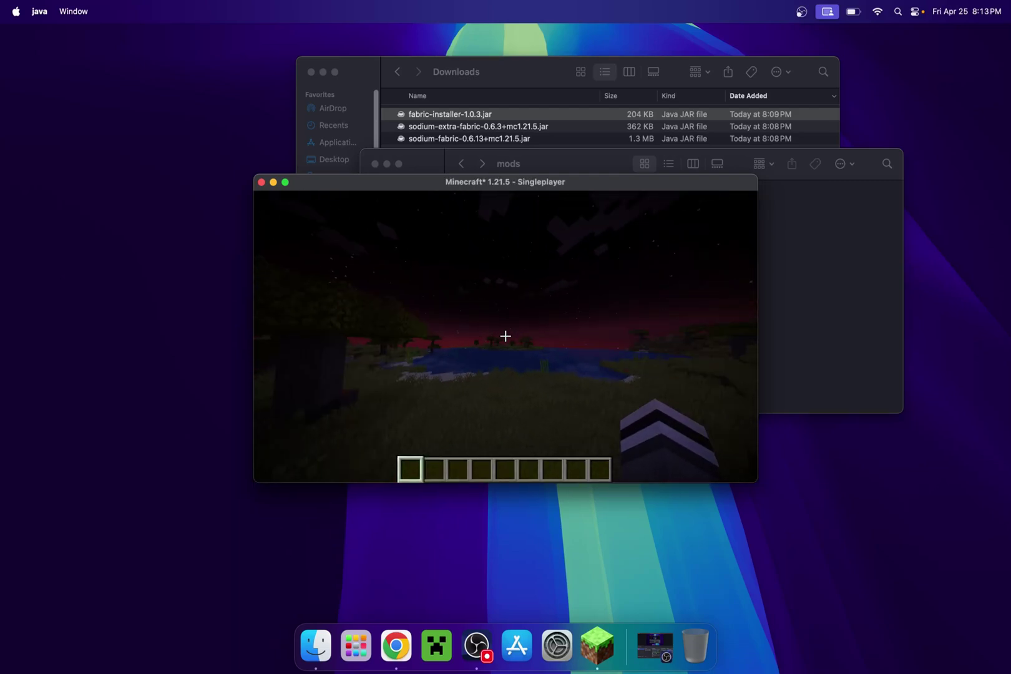
Step: Run /time set day to change the world to daytime, and fly over the landscape
{"action": "key", "text": "w"}
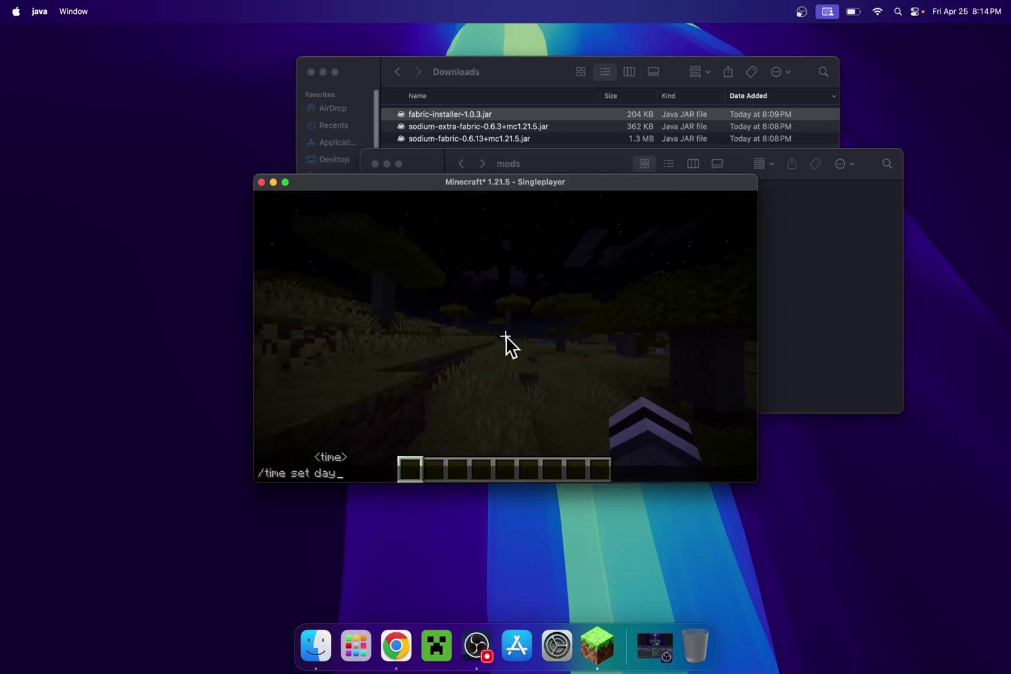
{"action": "key", "text": "Return"}
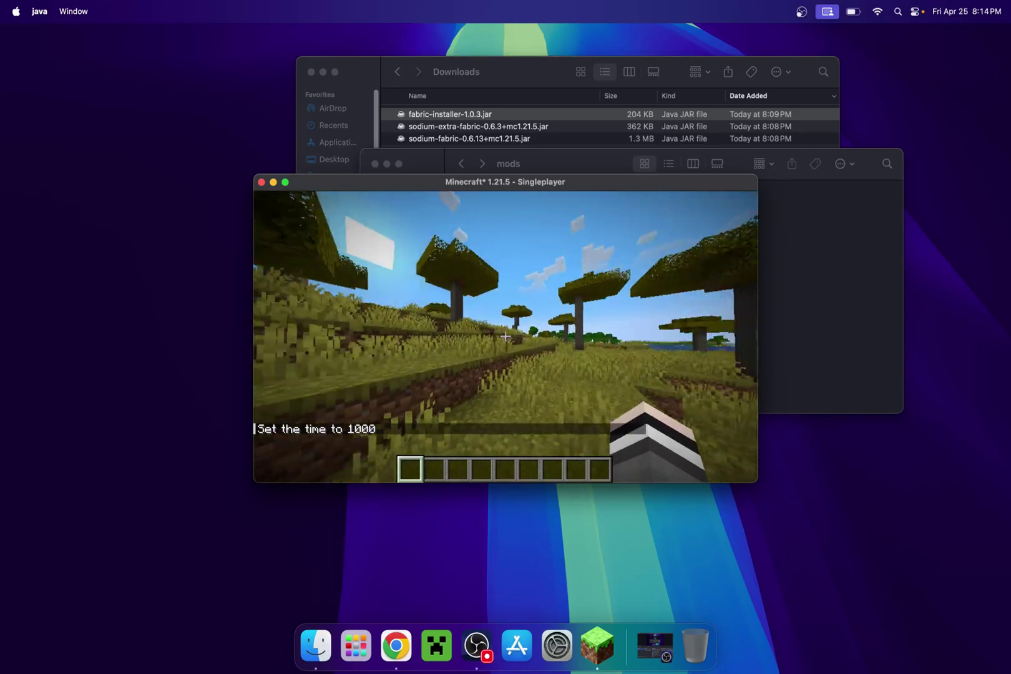
{"action": "key", "text": "w"}
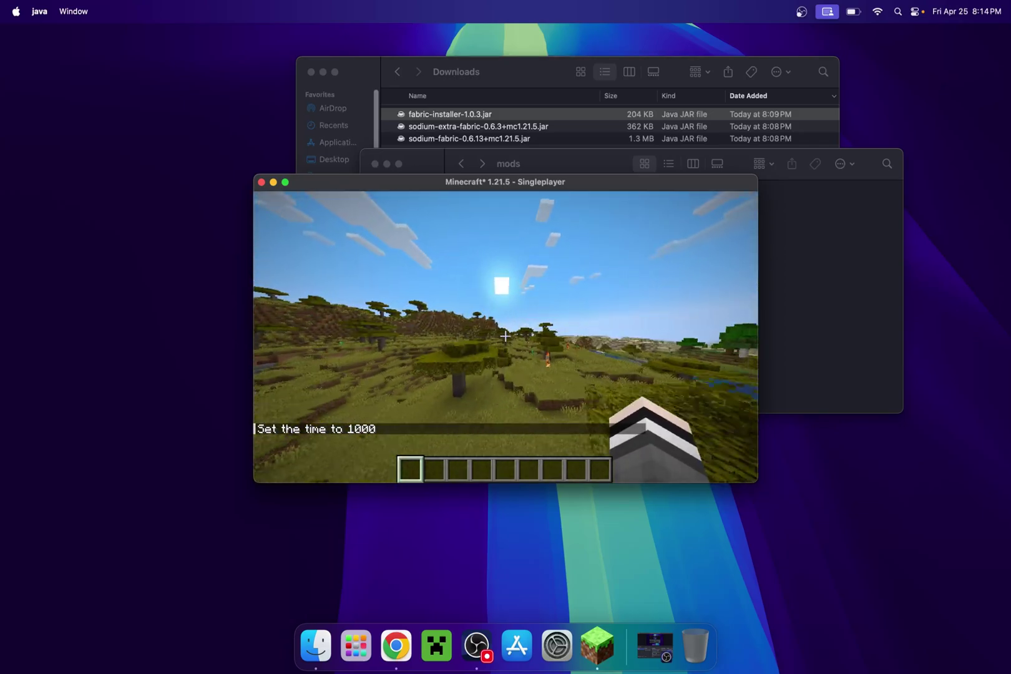
{"action": "key", "text": "w"}
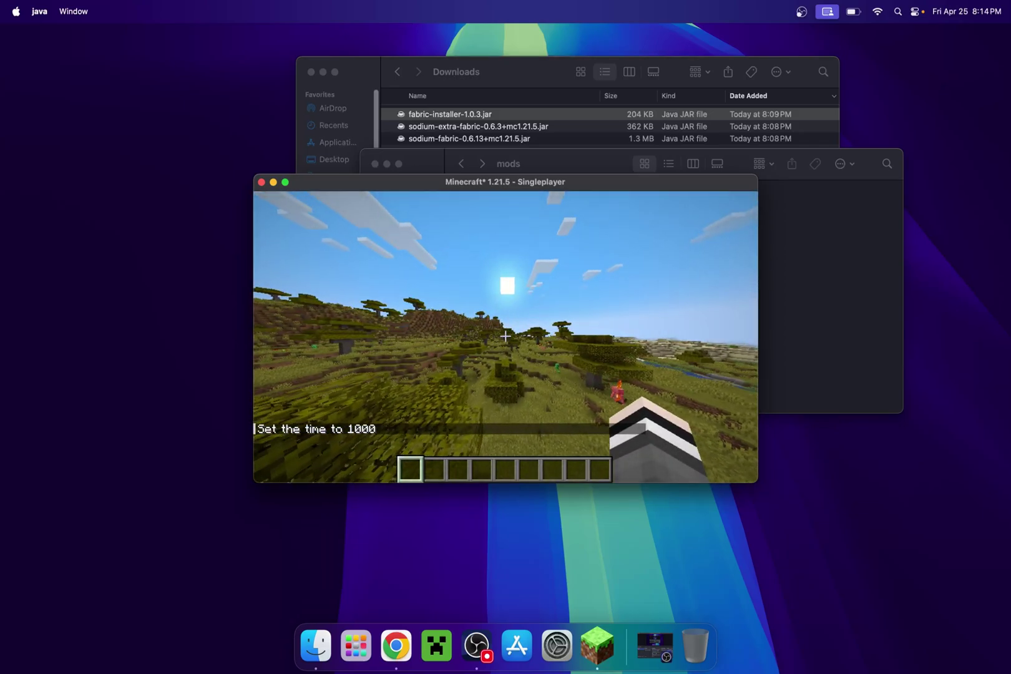
Step: Show the debug overlay, pause to enlarge the game window toward both corners, and resume the game
{"action": "key", "text": "F3"}
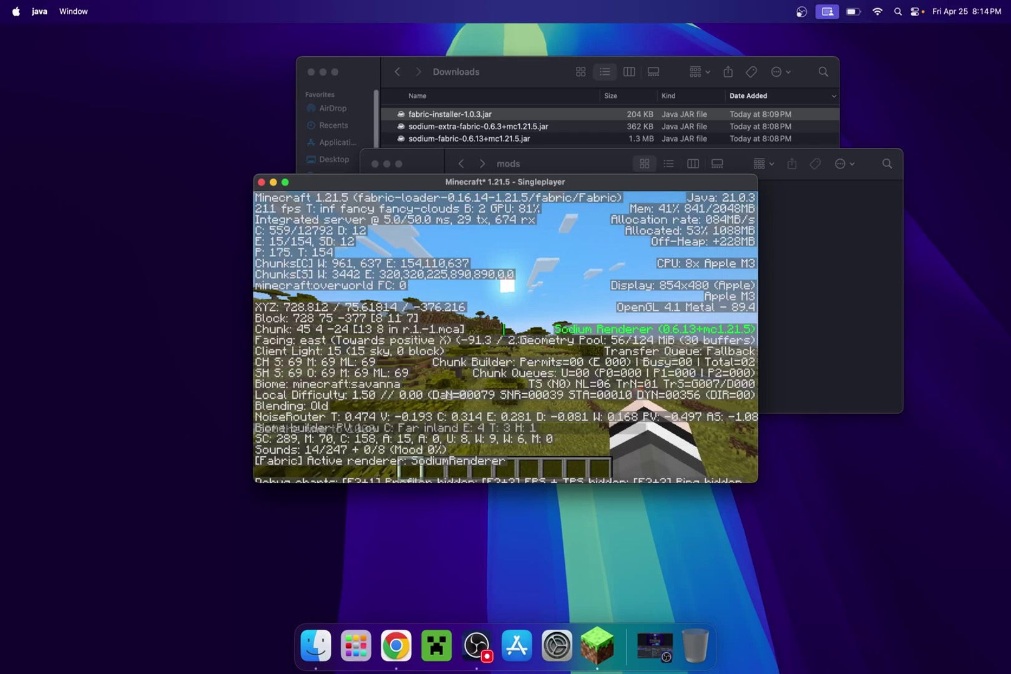
{"action": "key", "text": "Escape"}
{"action": "left_click_drag", "start_coordinate": [757, 481], "coordinate": [1008, 621]}
{"action": "left_click_drag", "start_coordinate": [256, 178], "coordinate": [75, 38]}
{"action": "key", "text": "Escape"}
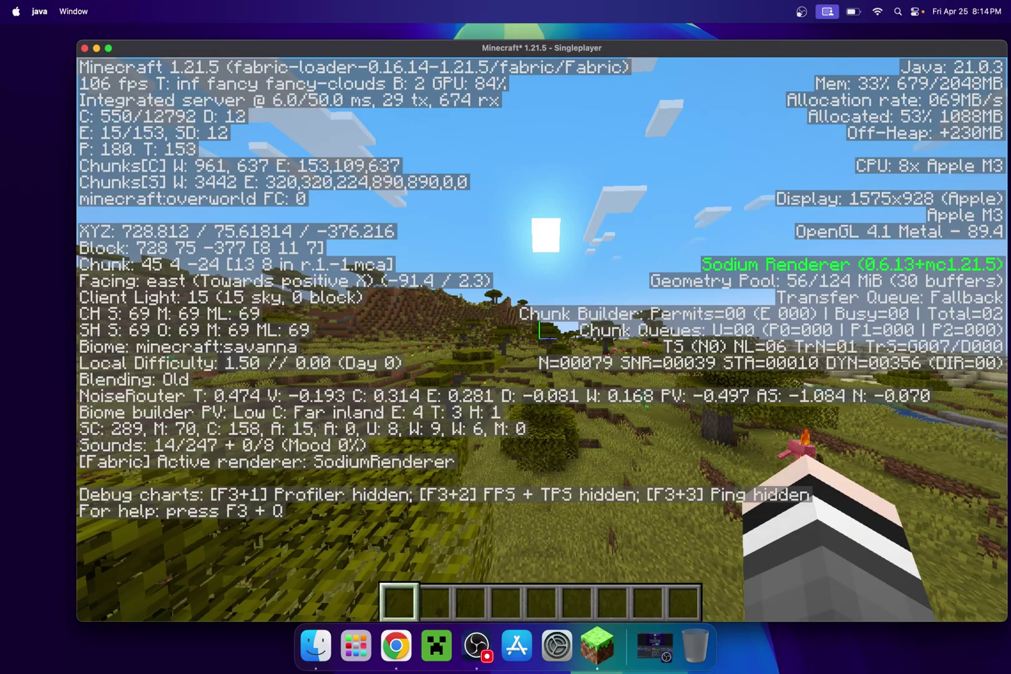
Step: Fly around the world and examine the frame rate, display resolution and Sodium renderer entries in the debug overlay
{"action": "key", "text": "w"}
{"action": "key", "text": "w"}
{"action": "key", "text": "space"}
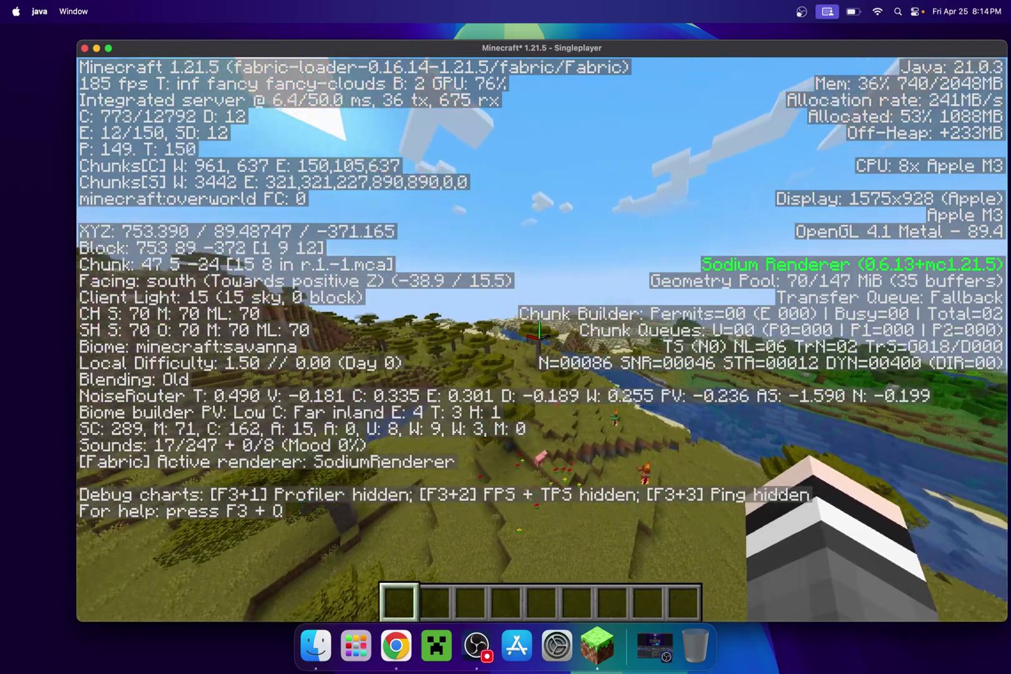
{"action": "key", "text": "t"}
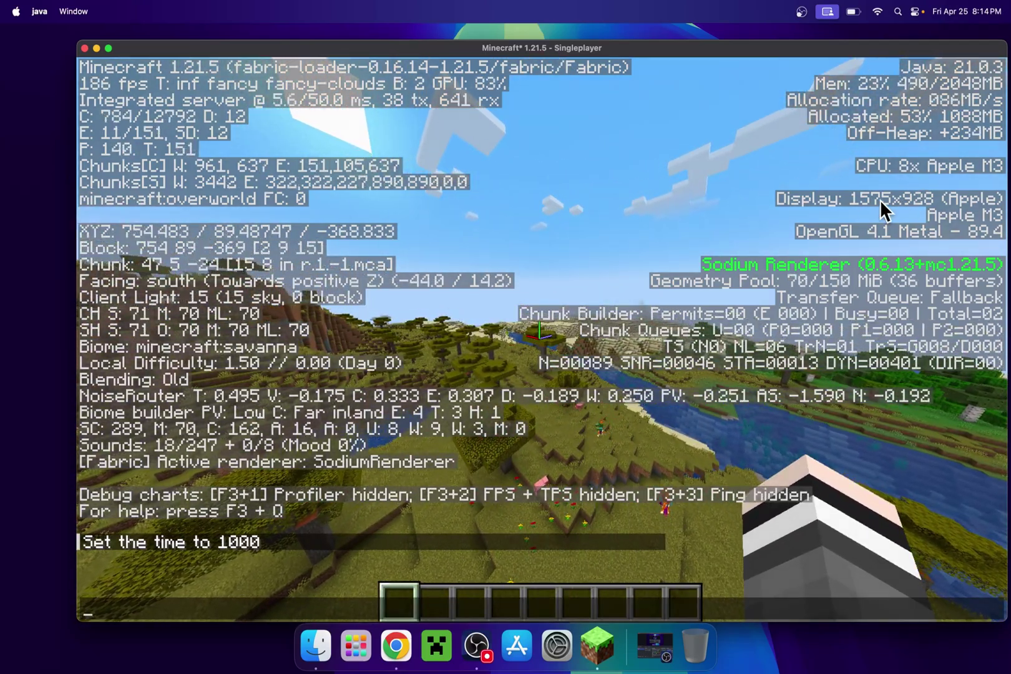
{"action": "key", "text": "Escape"}
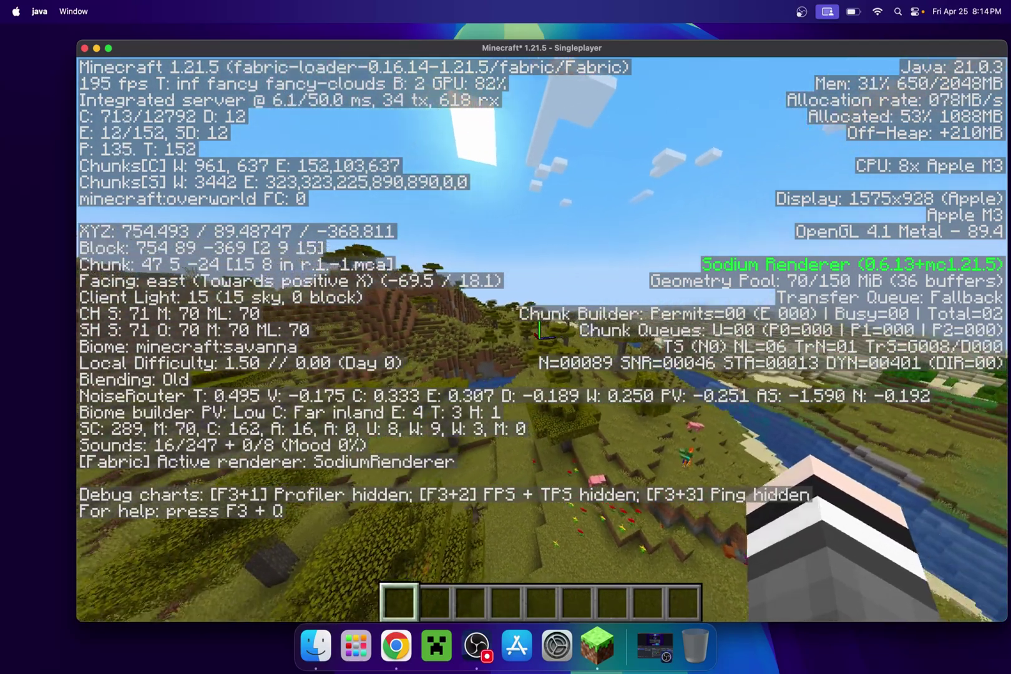
{"action": "key", "text": "w"}
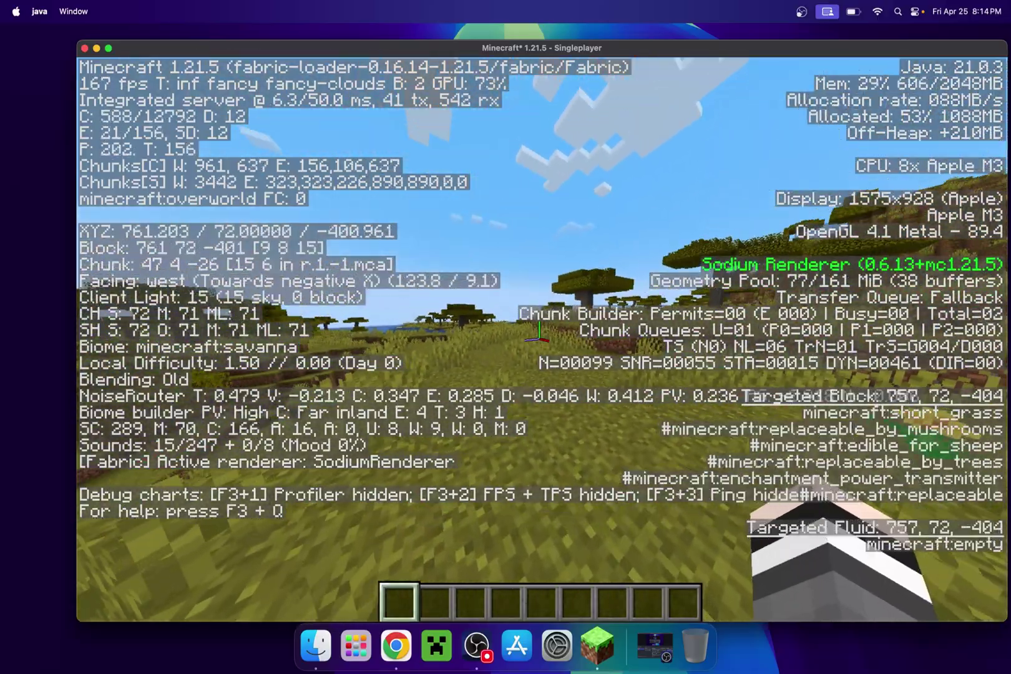
Step: Hide the debug overlay and change the camera to the front-facing third-person view
{"action": "key", "text": "F3"}
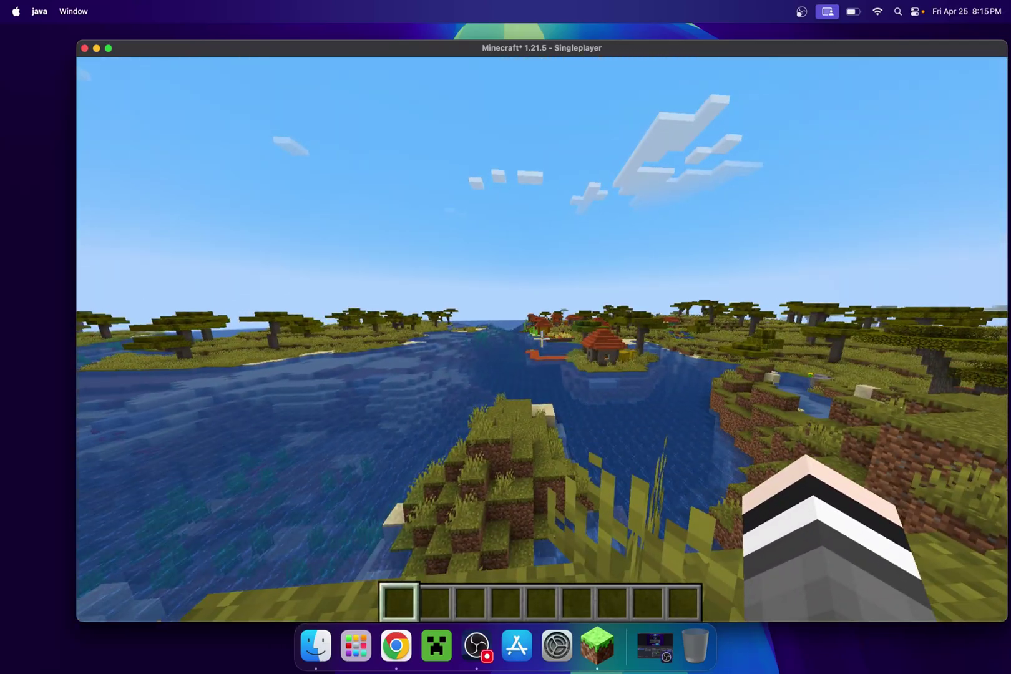
{"action": "key", "text": "F5"}
{"action": "key", "text": "F5"}
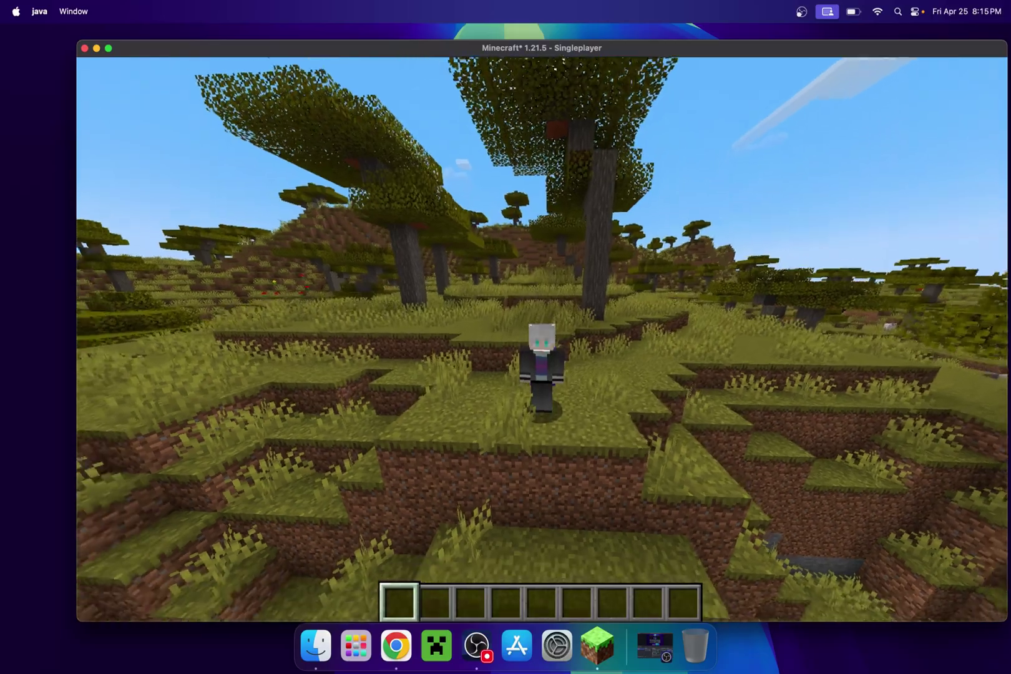